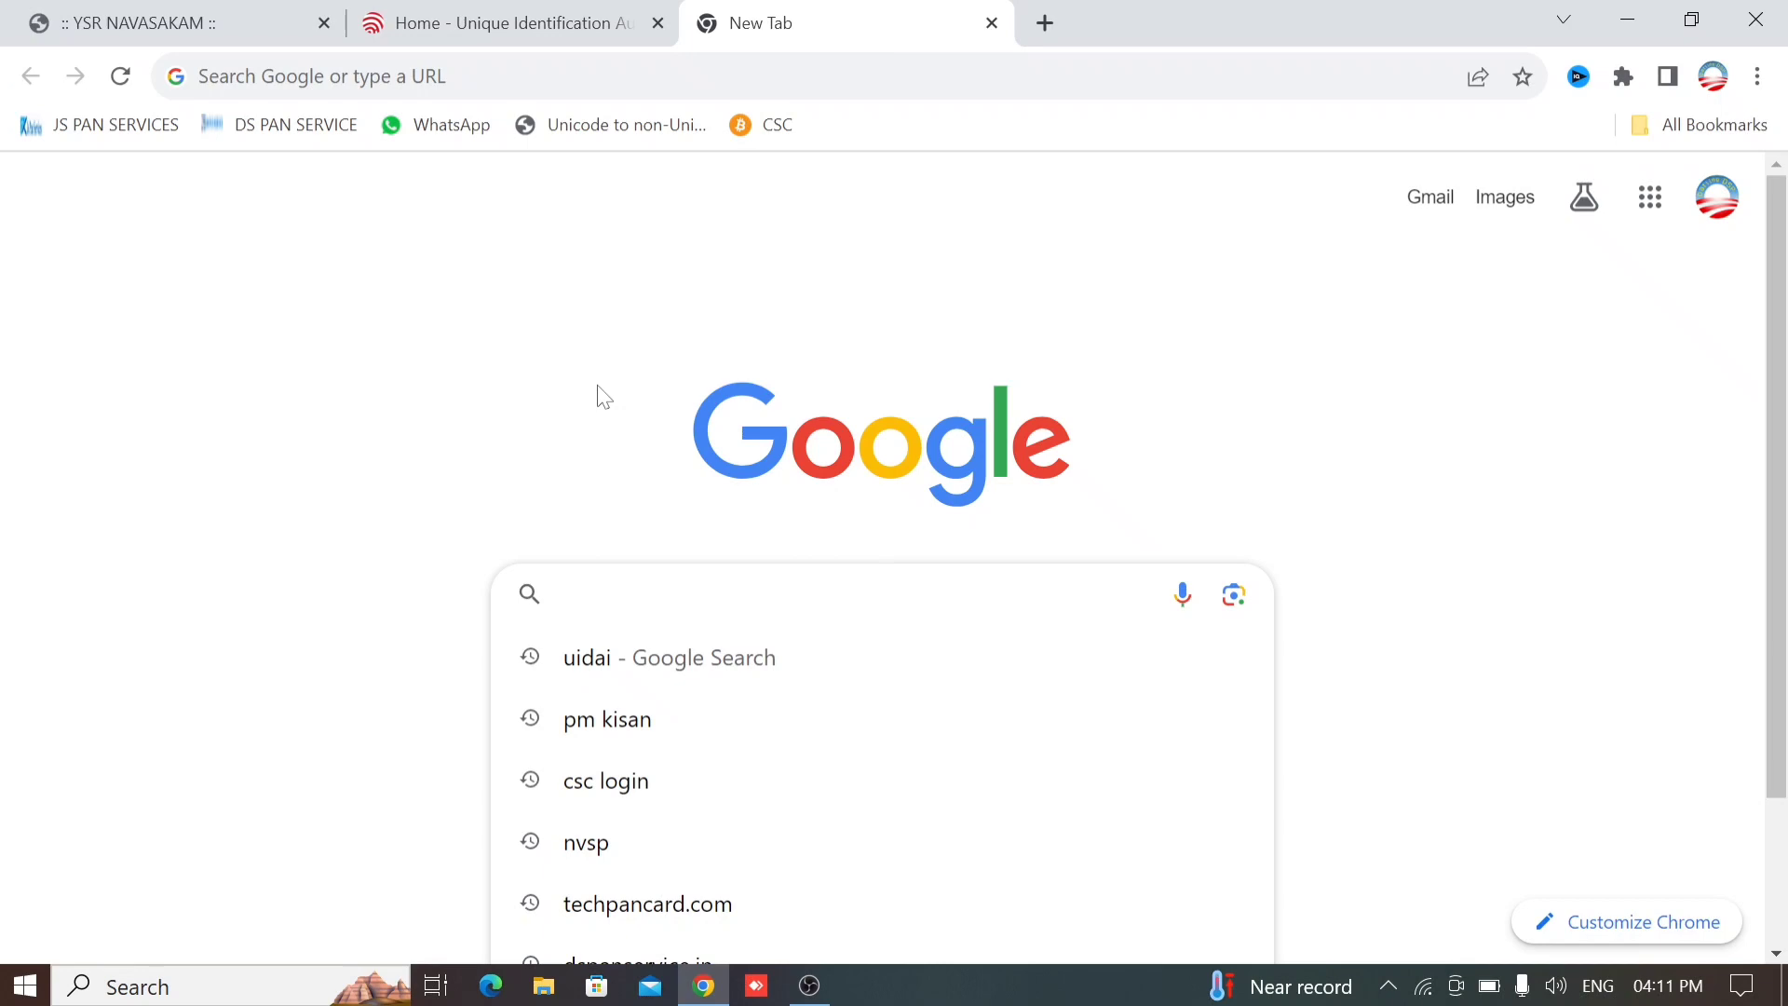
In the UIDAI tab, open Retrieve Lost or Forgotten EID/UID from the My Aadhaar menu.
click(559, 28)
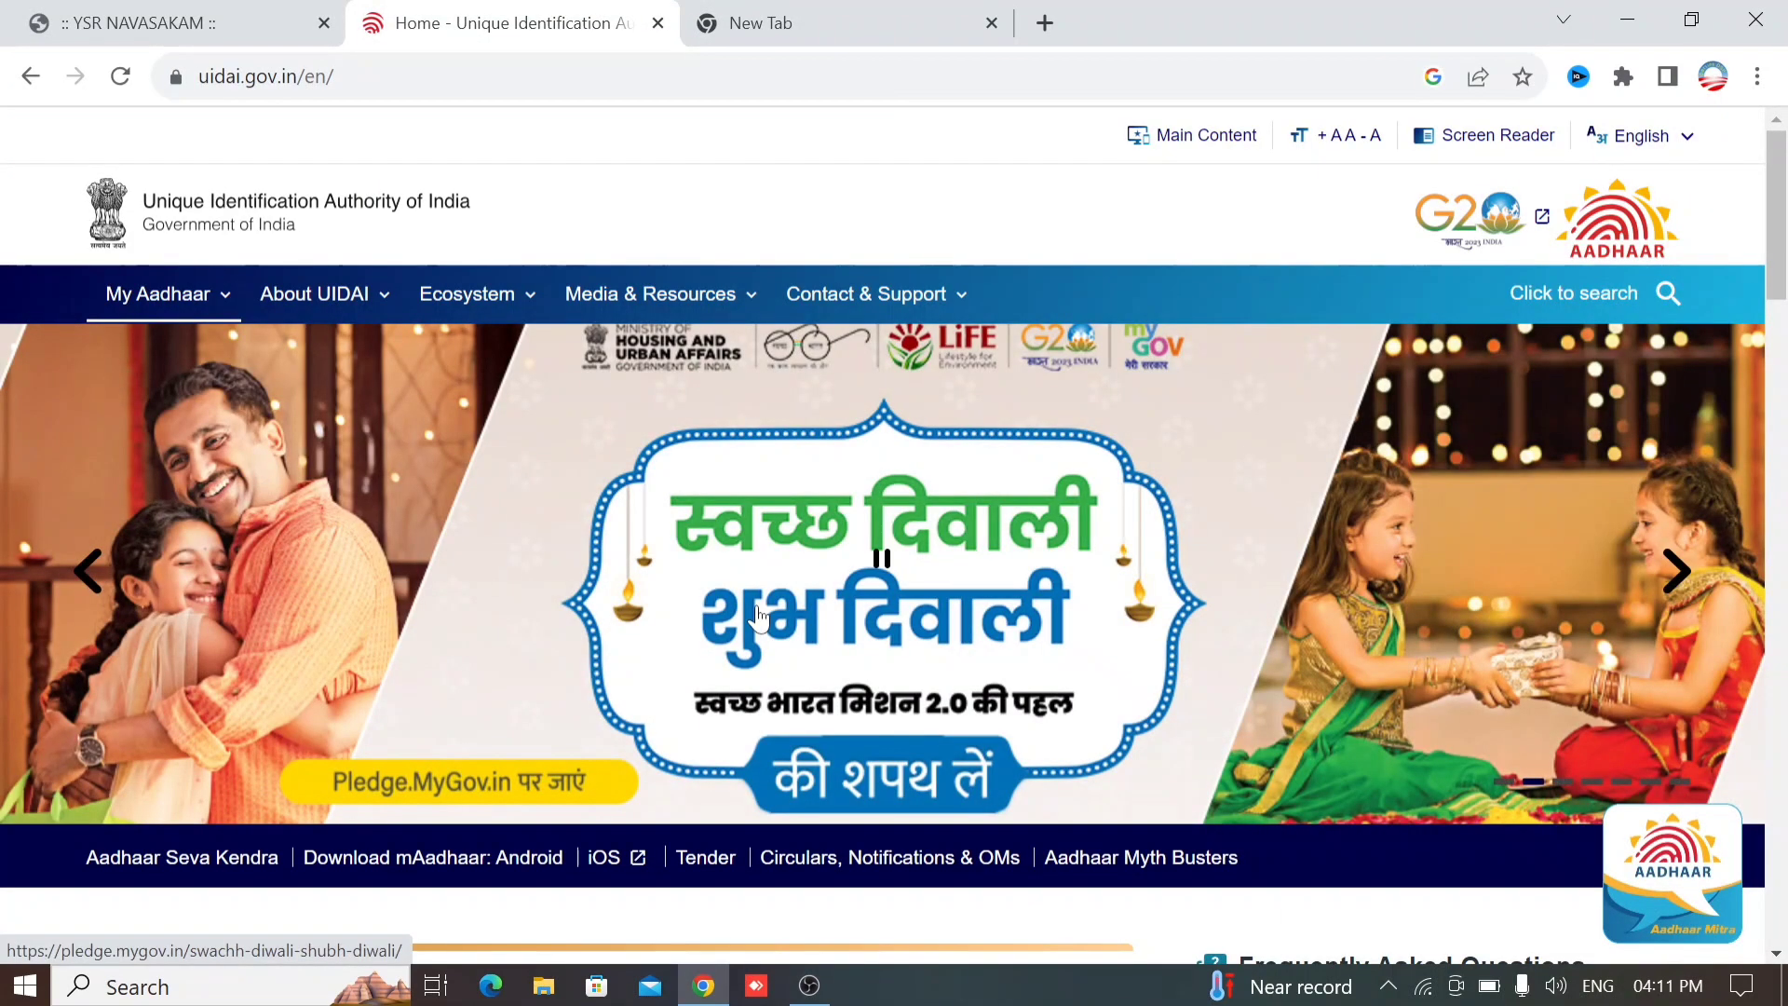
scroll(759, 616, down, 6)
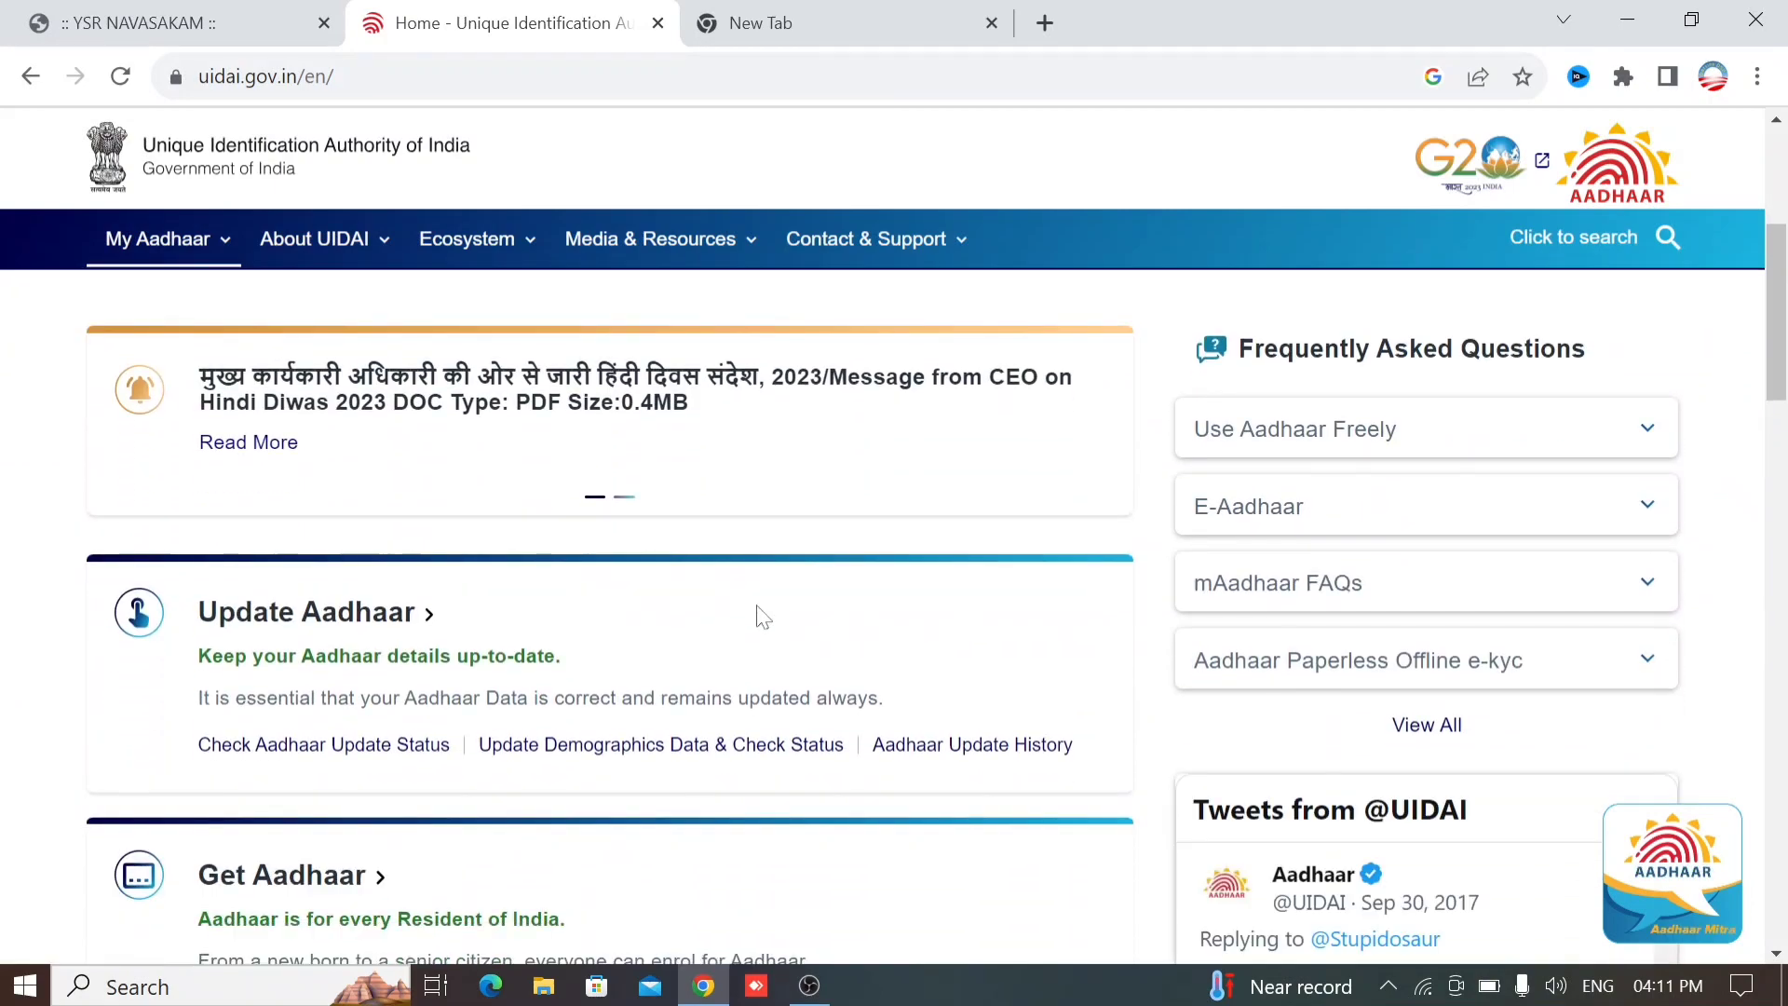
scroll(759, 617, up, 3)
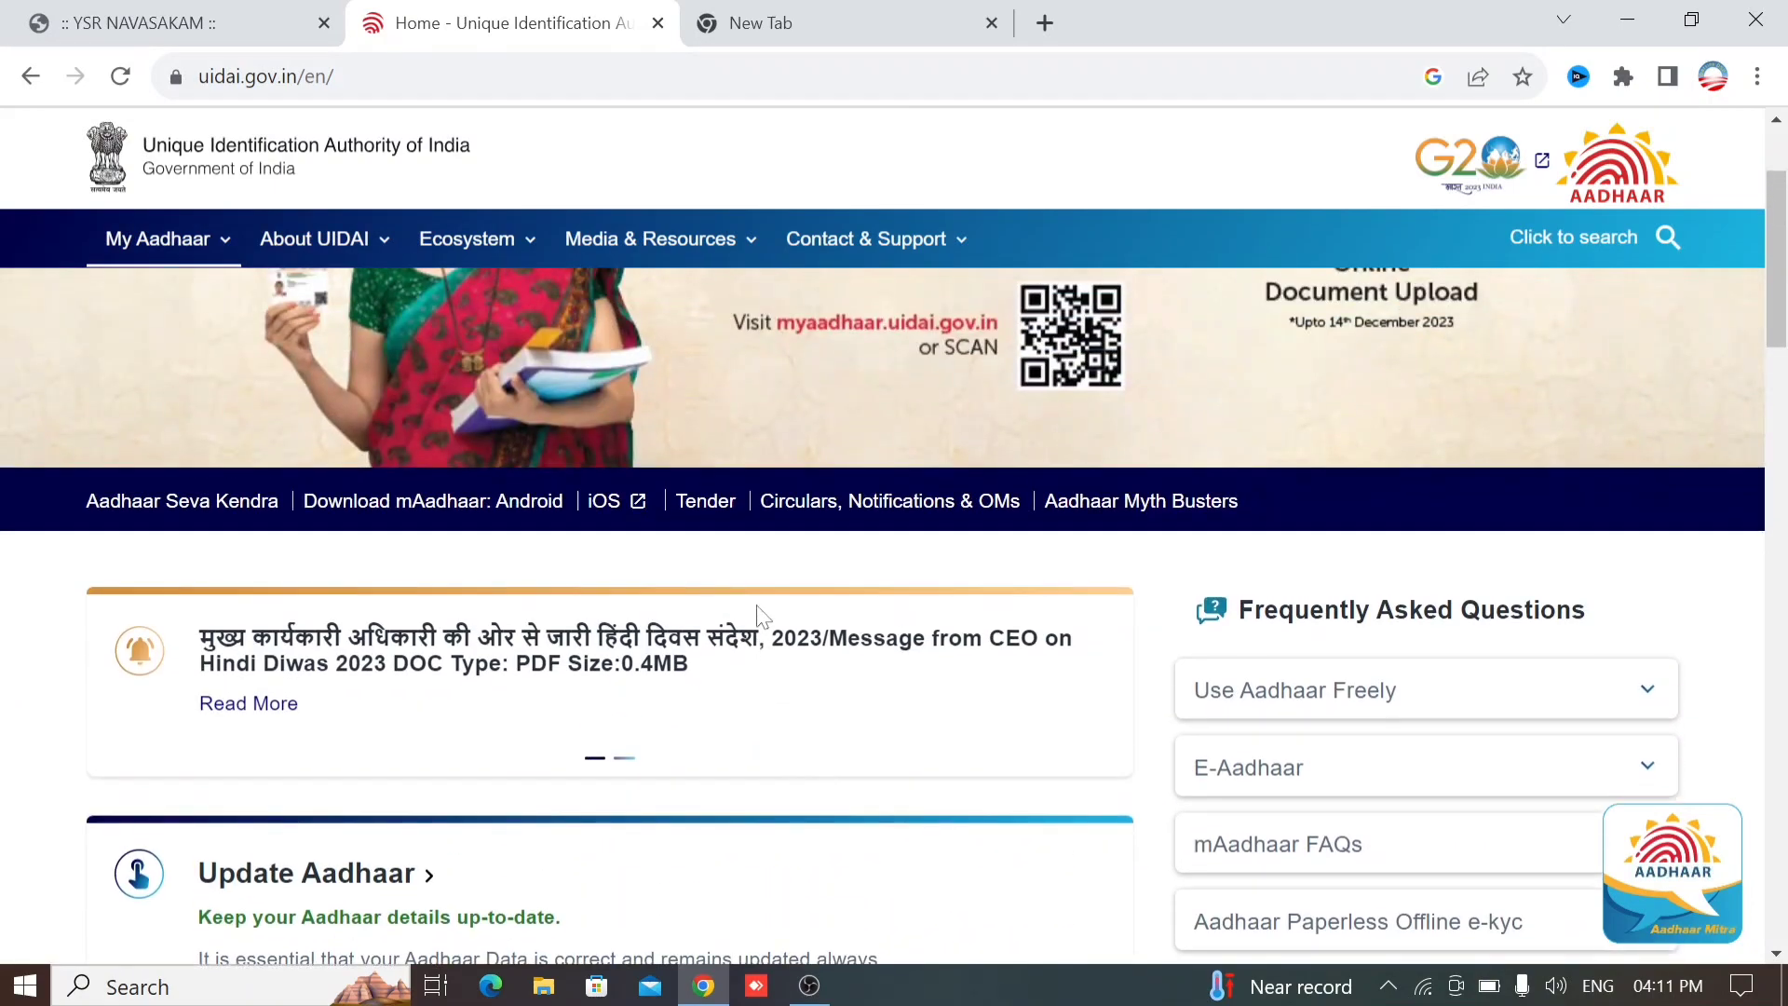
scroll(759, 616, up, 4)
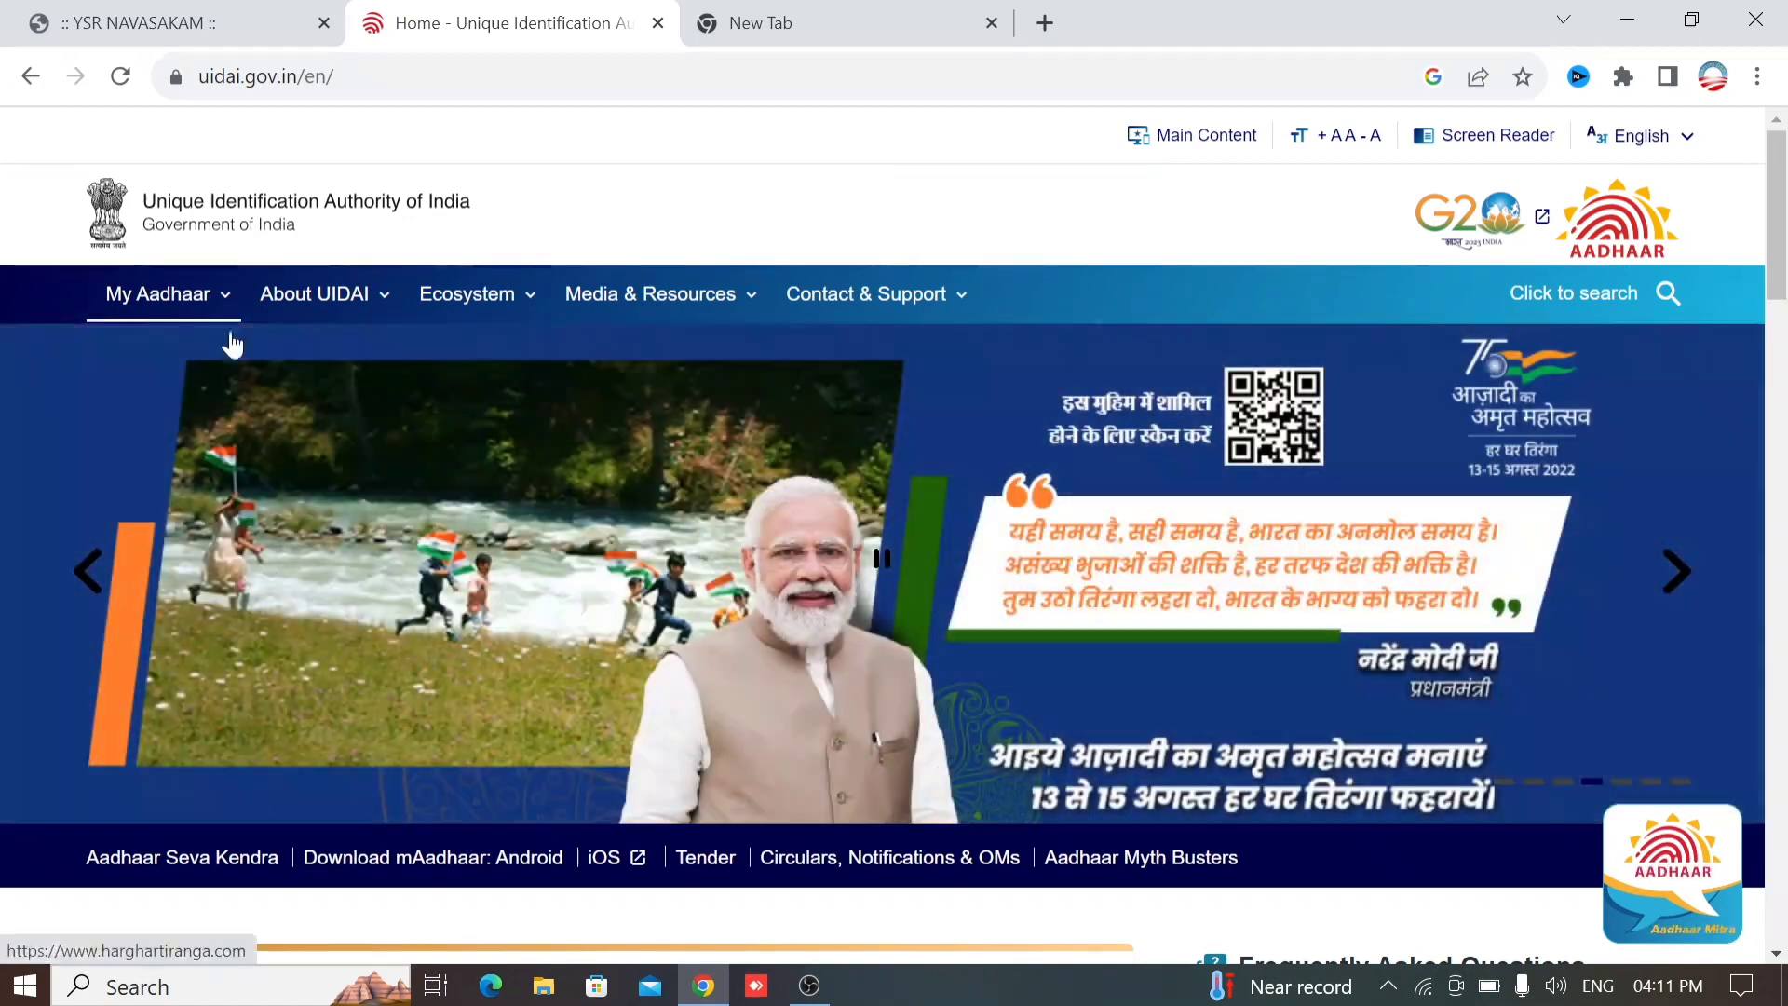
mouse_move(153, 296)
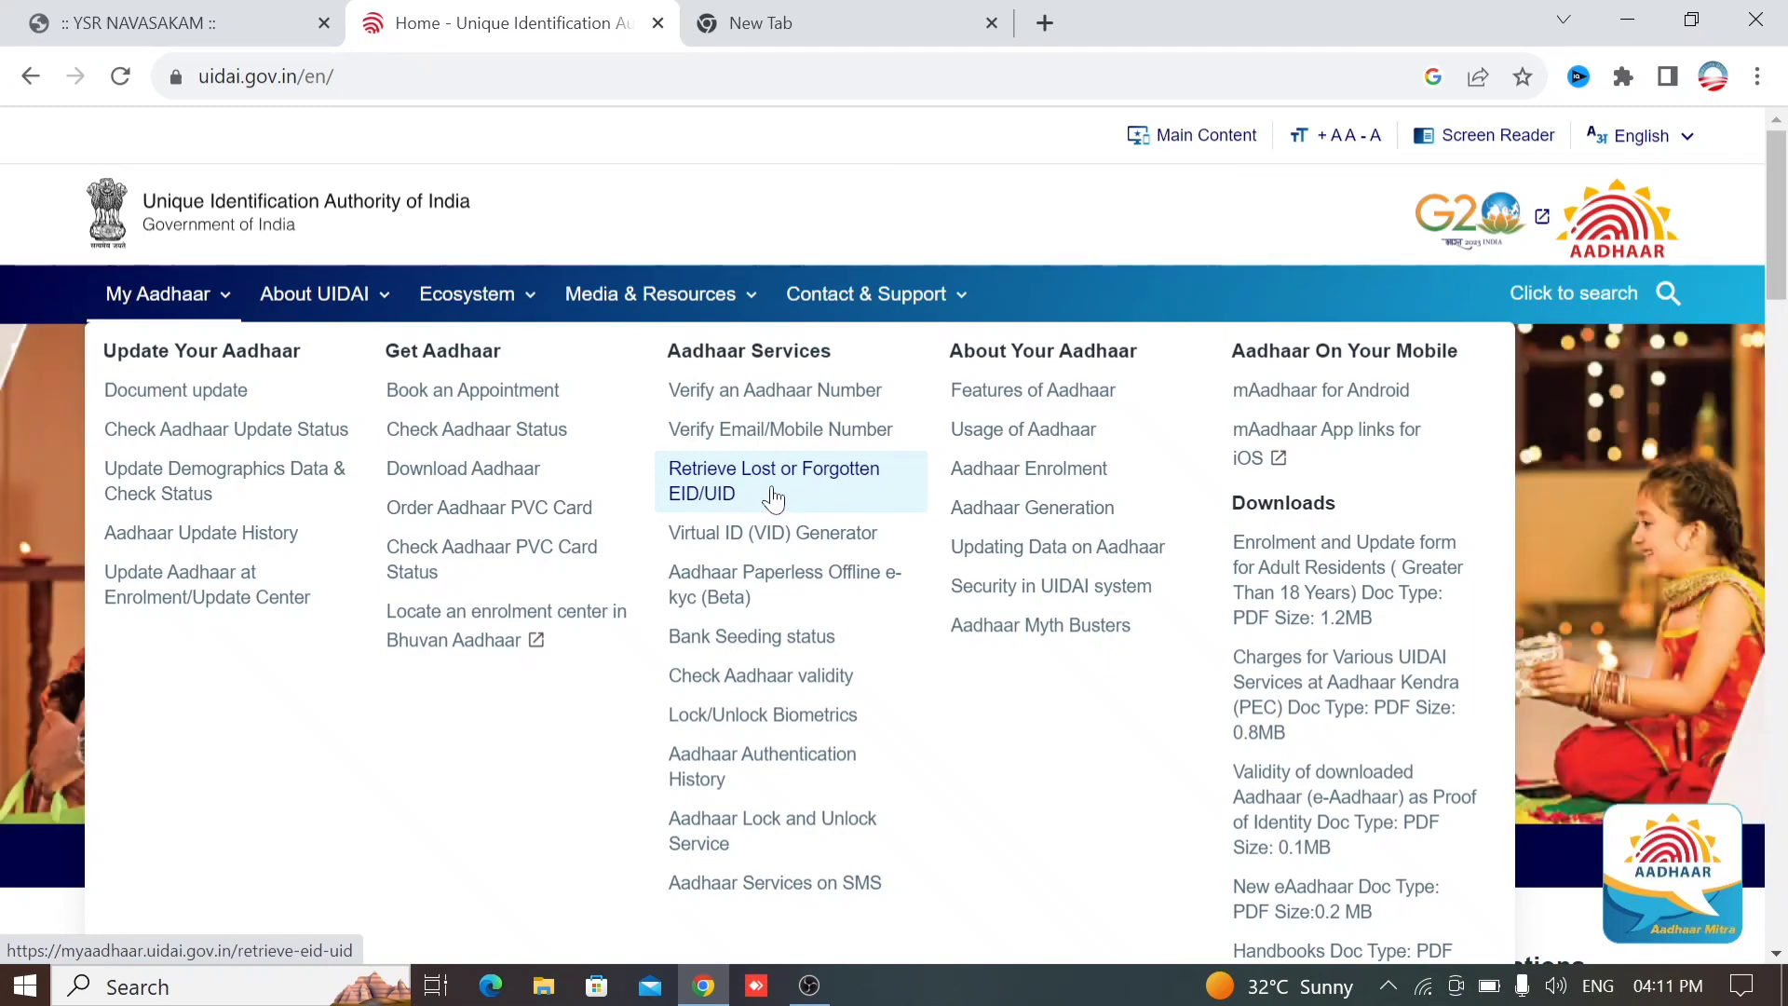
click(773, 498)
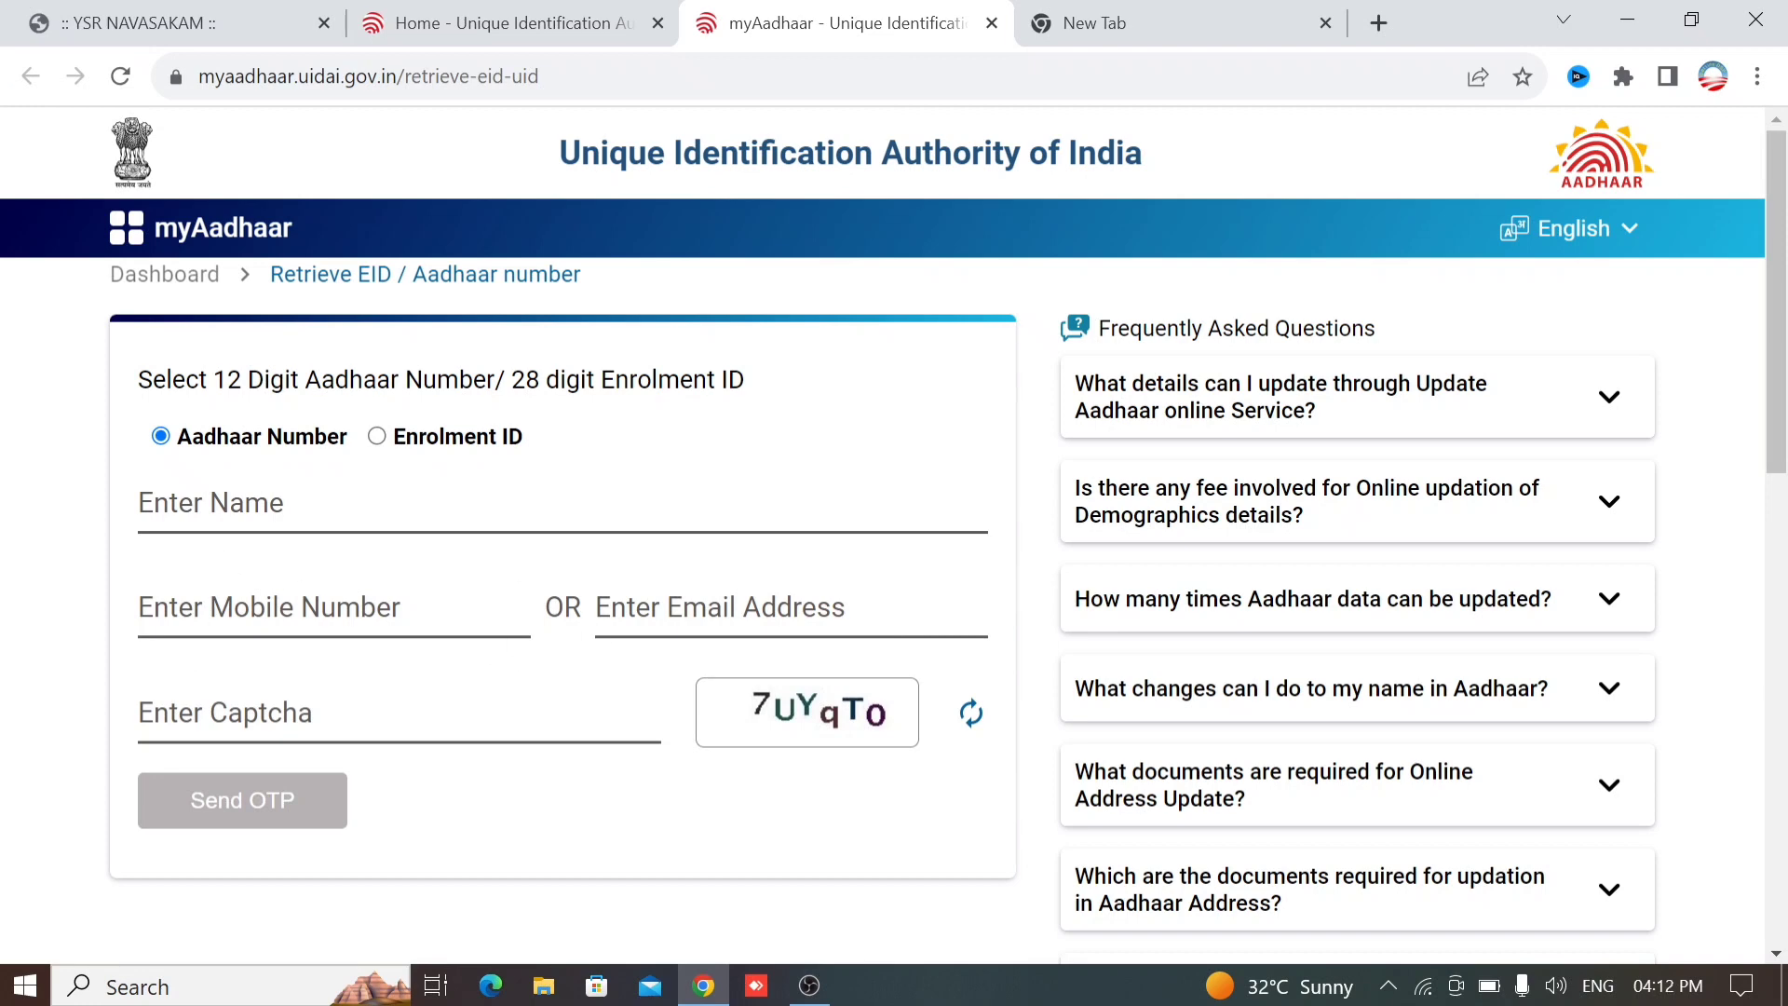
Enter the resident's full name and registered mobile number in the retrieval form.
click(141, 507)
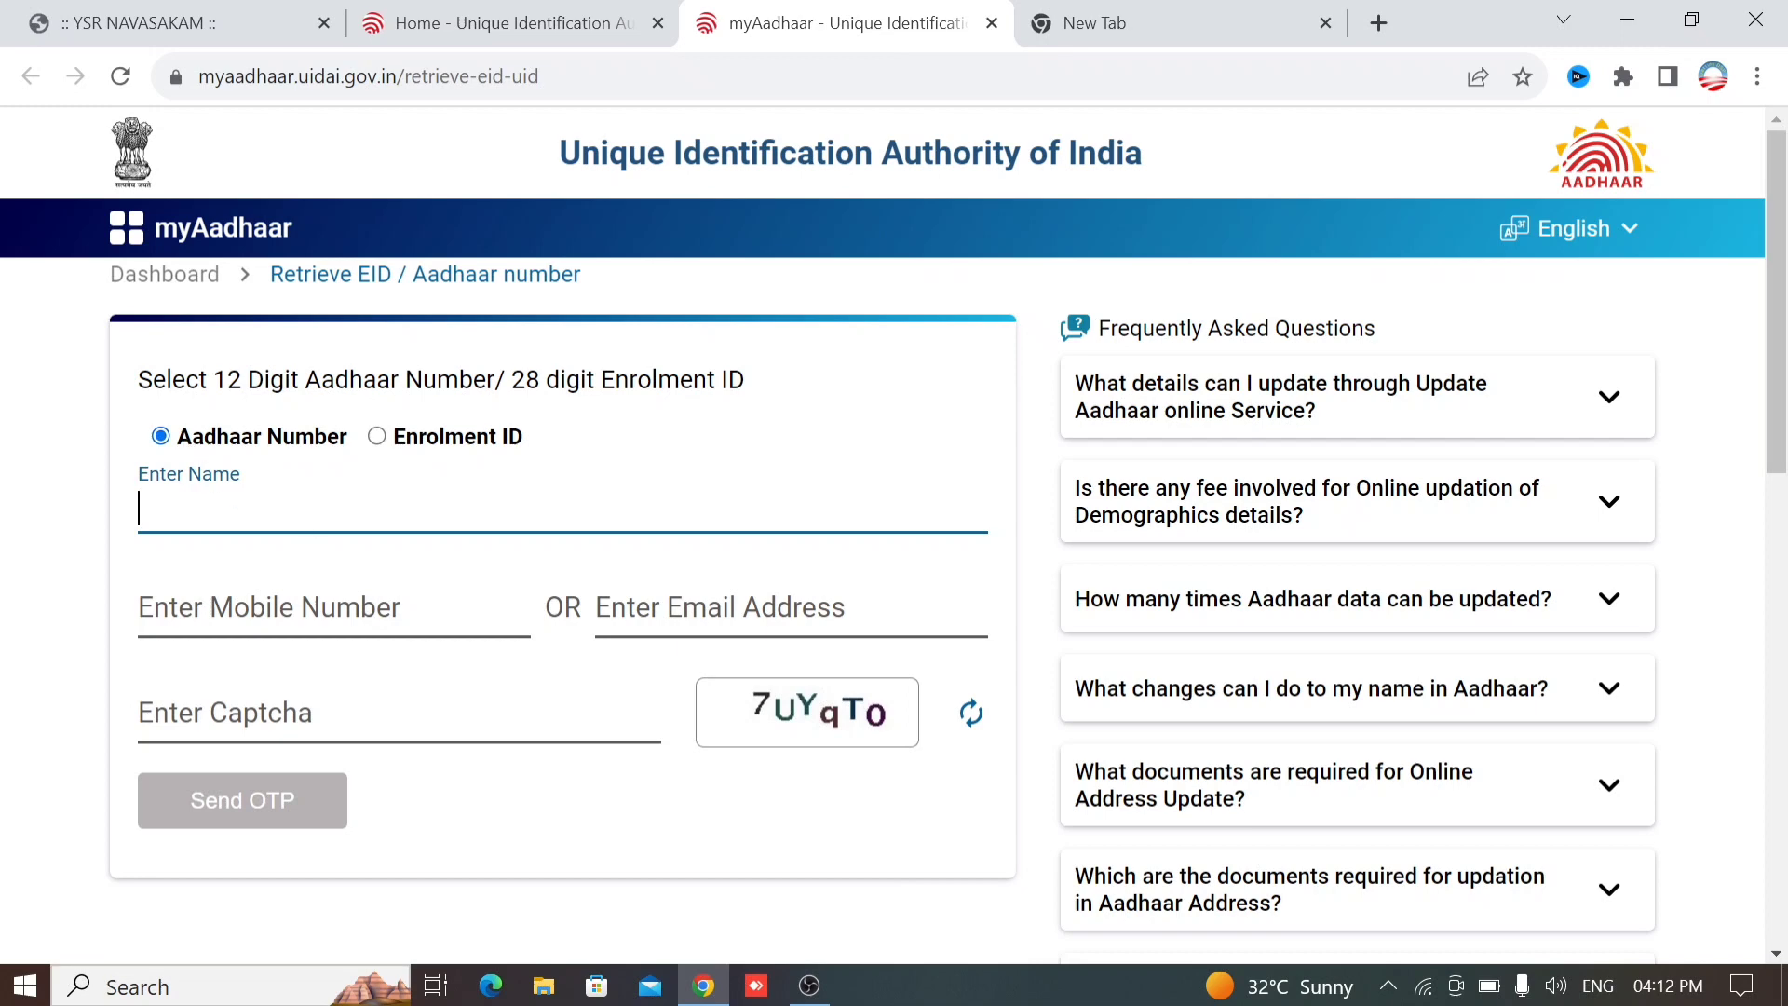
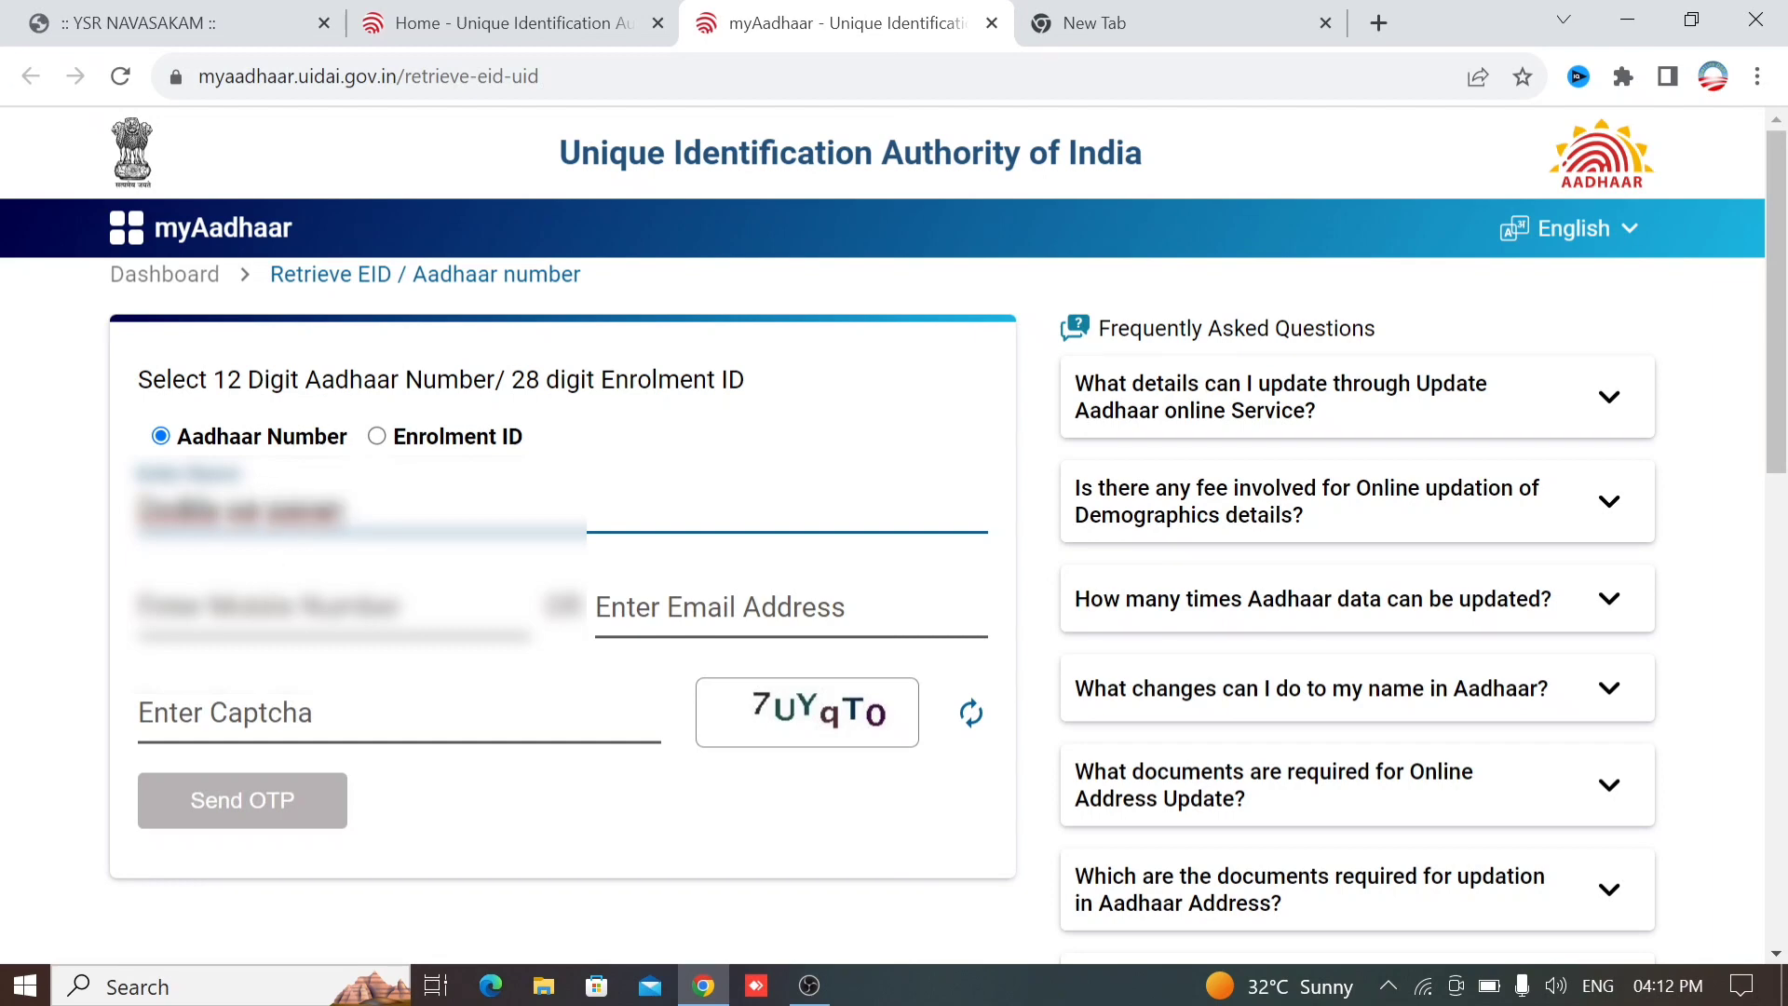
click(331, 607)
text(9876543)
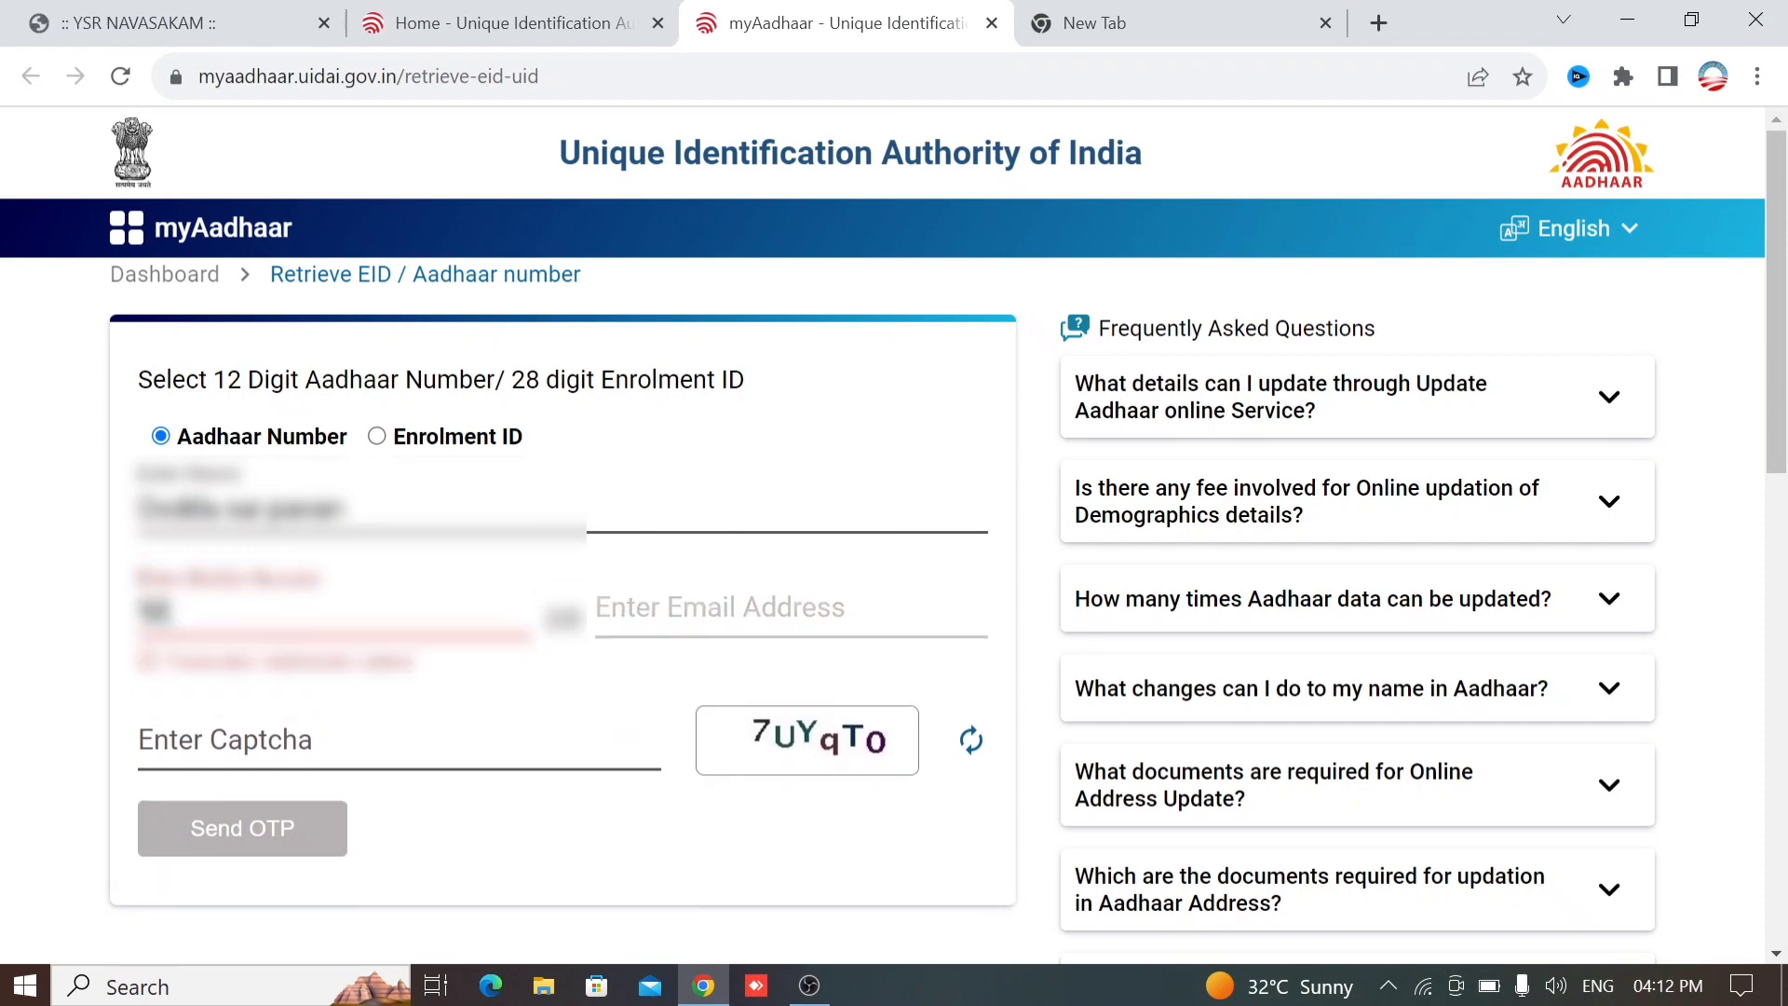
text(210)
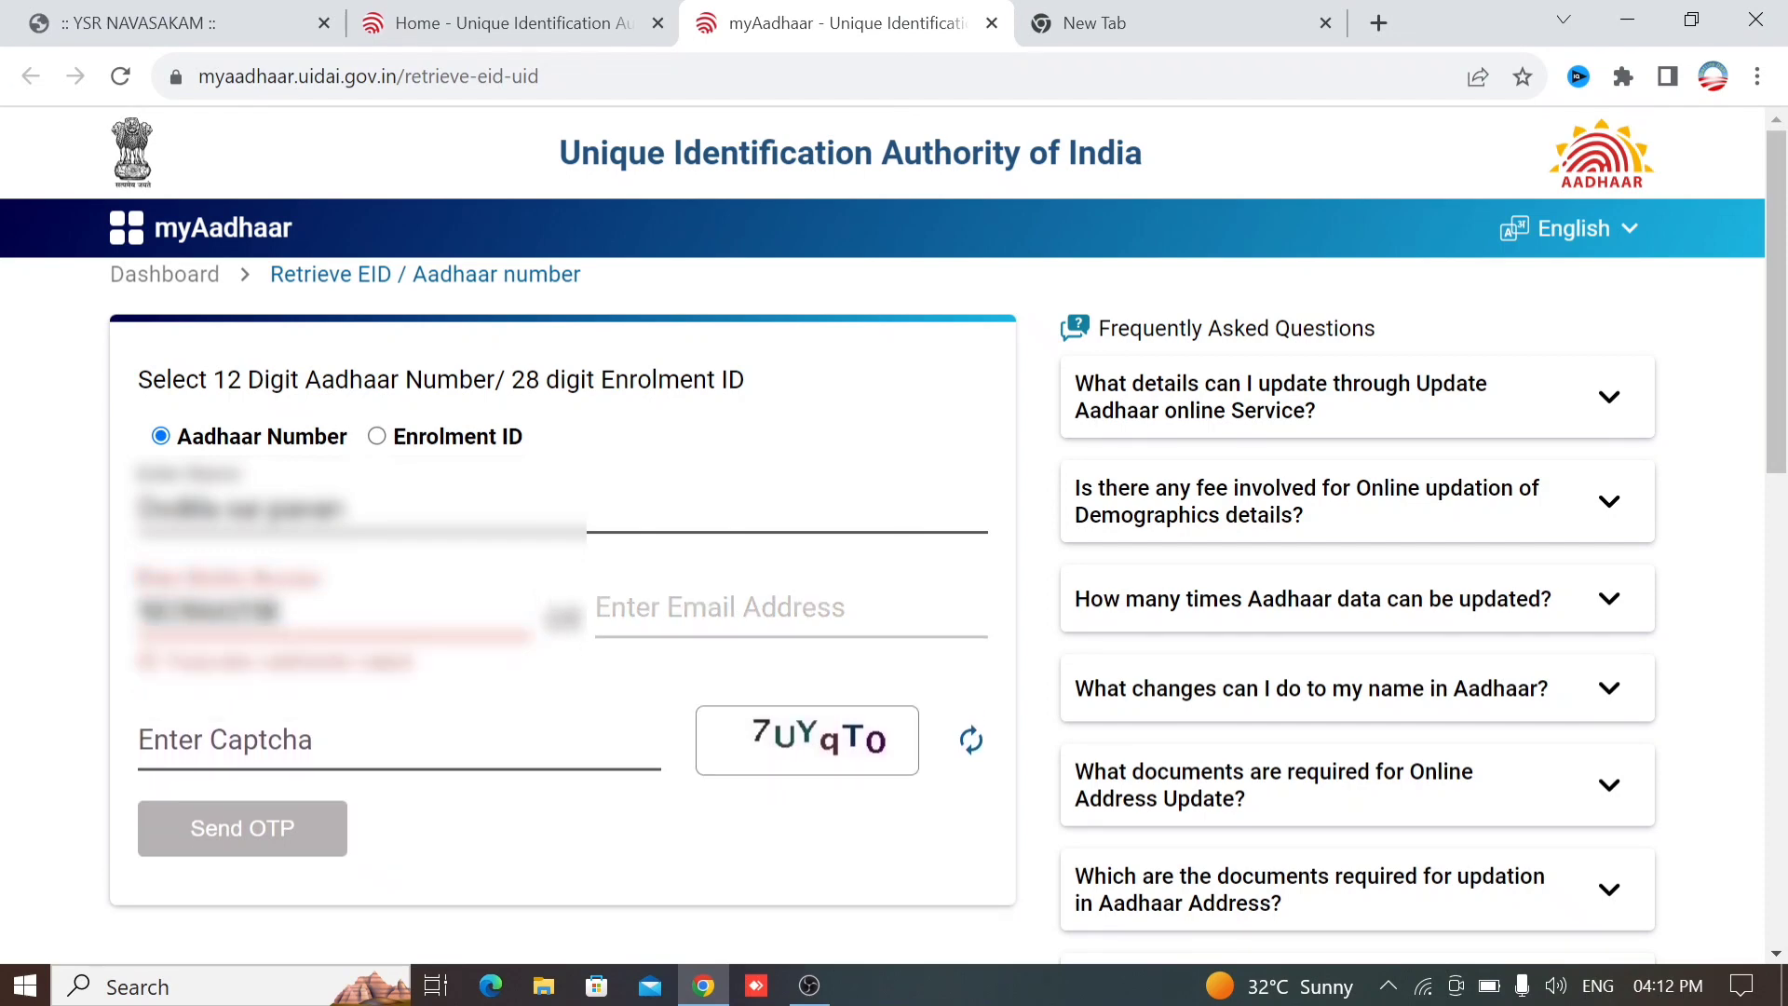
key(BackSpace)
key(BackSpace)
key(BackSpace)
key(BackSpace)
key(BackSpace)
key(BackSpace)
key(BackSpace)
key(BackSpace)
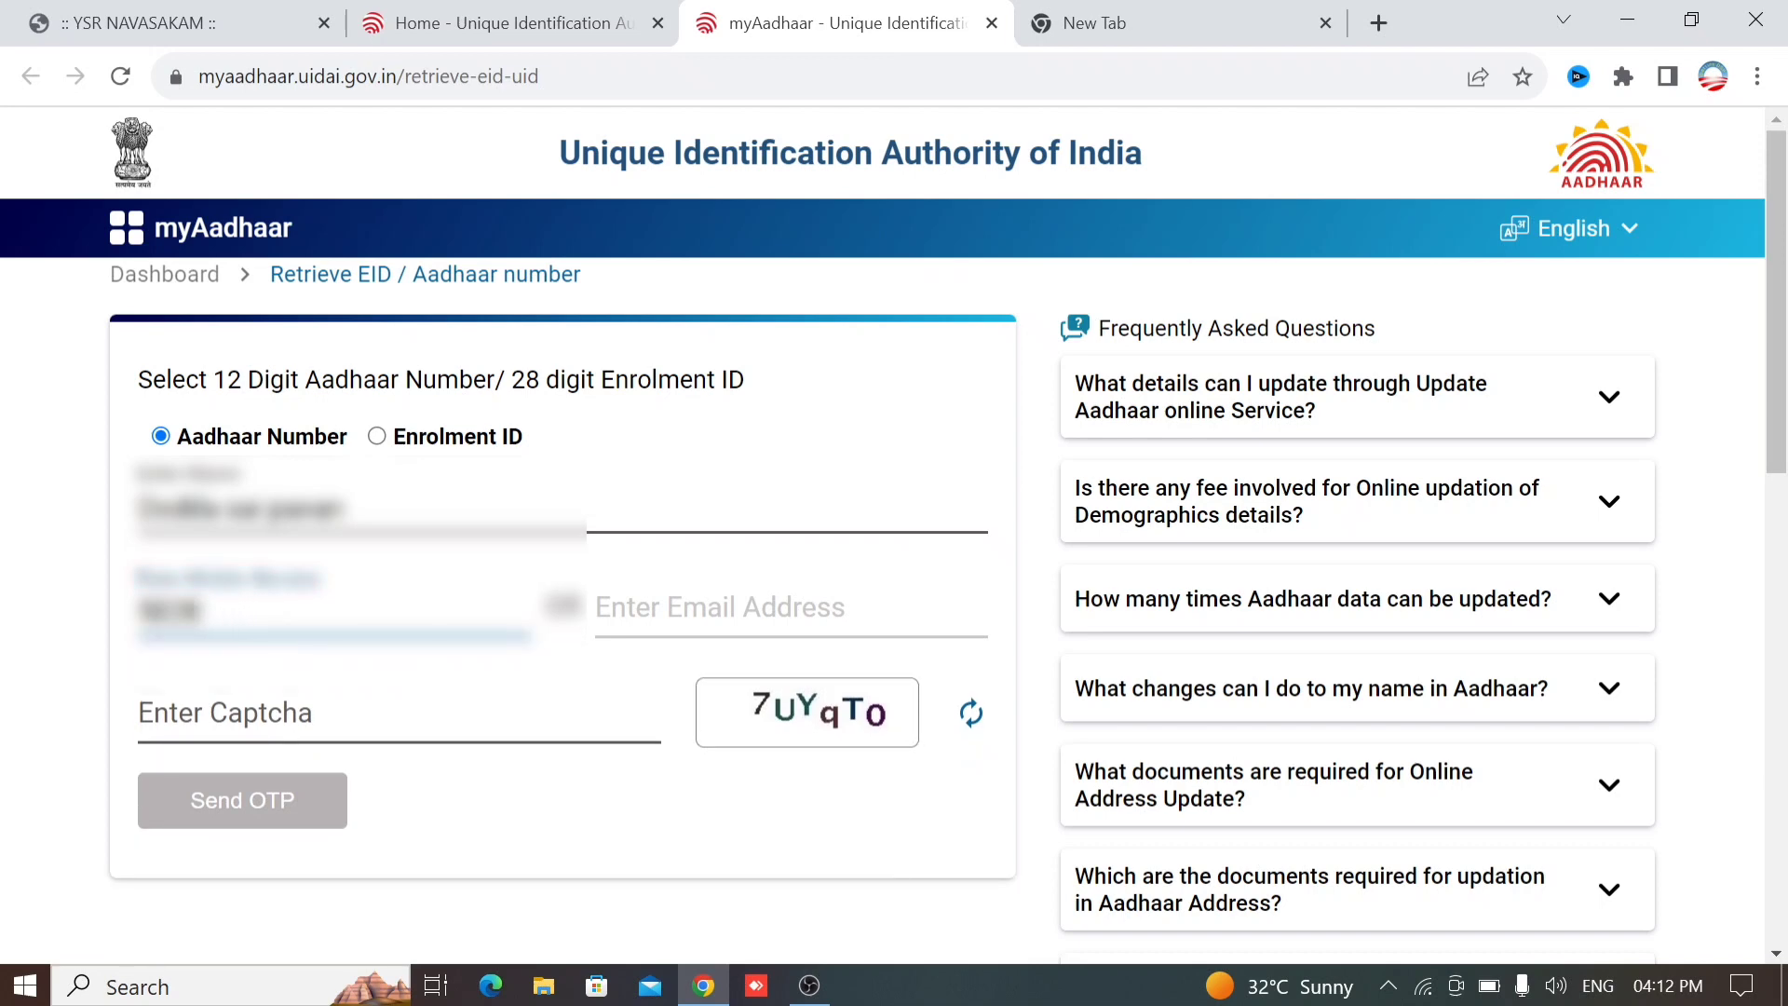
text(987)
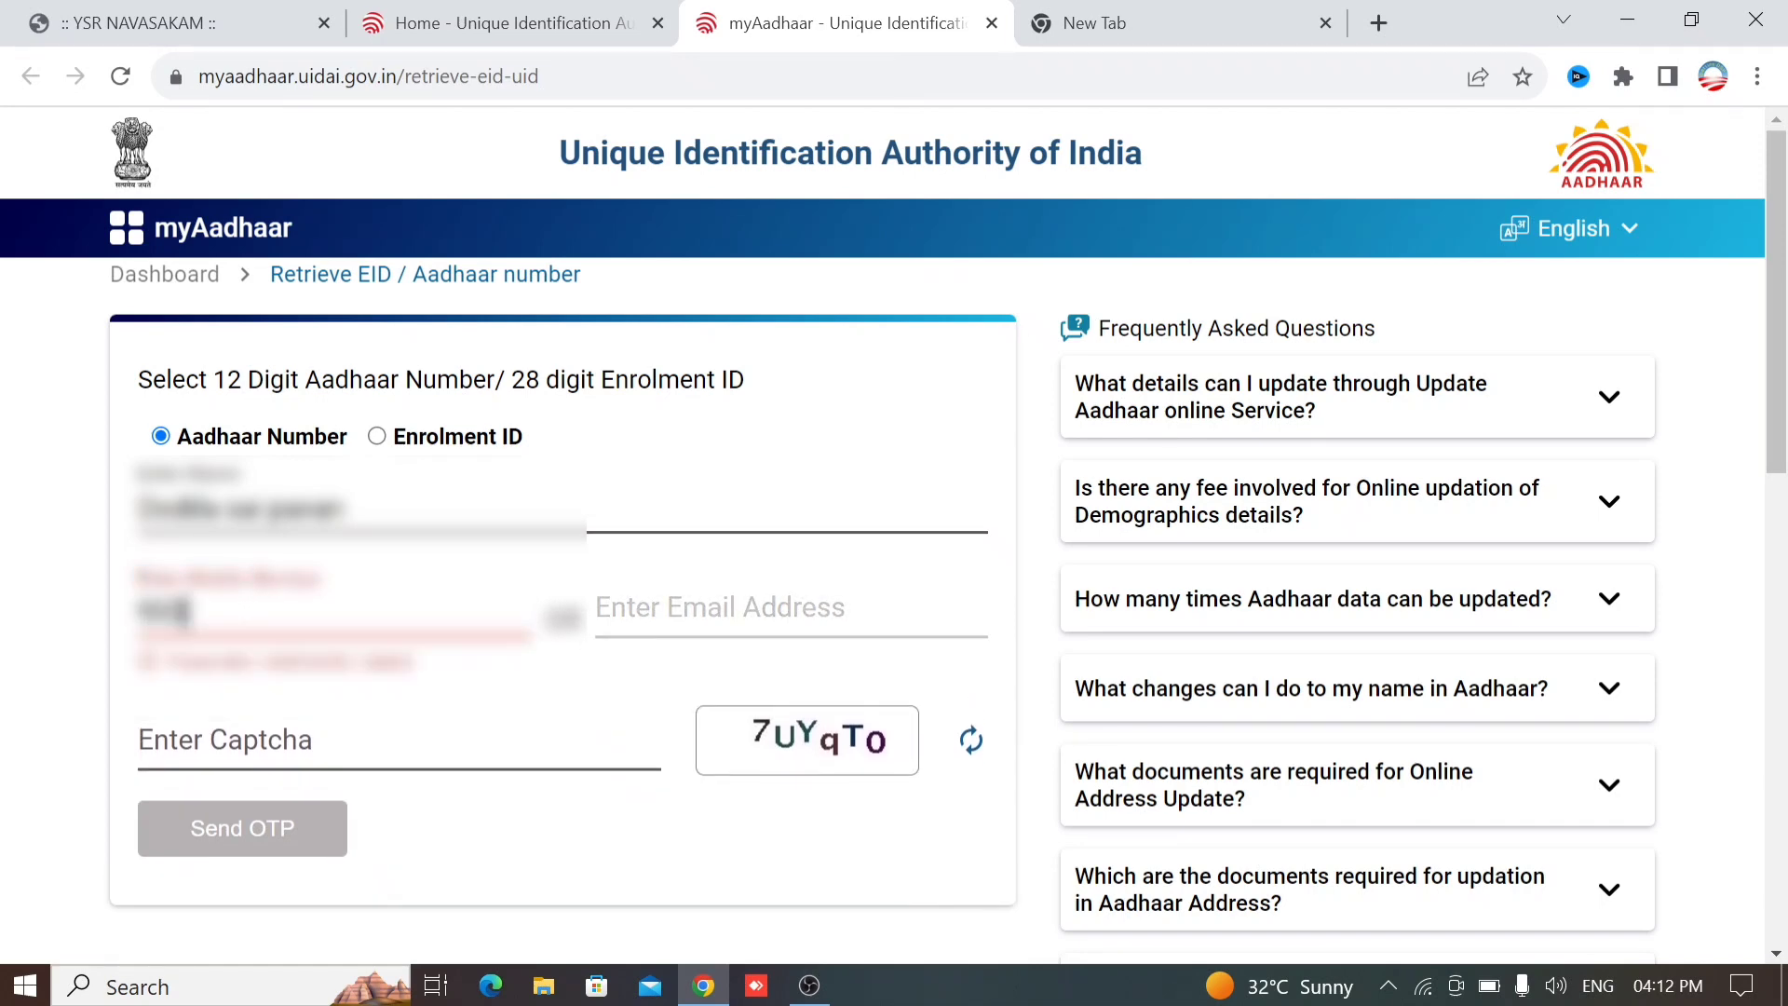
text(6543210)
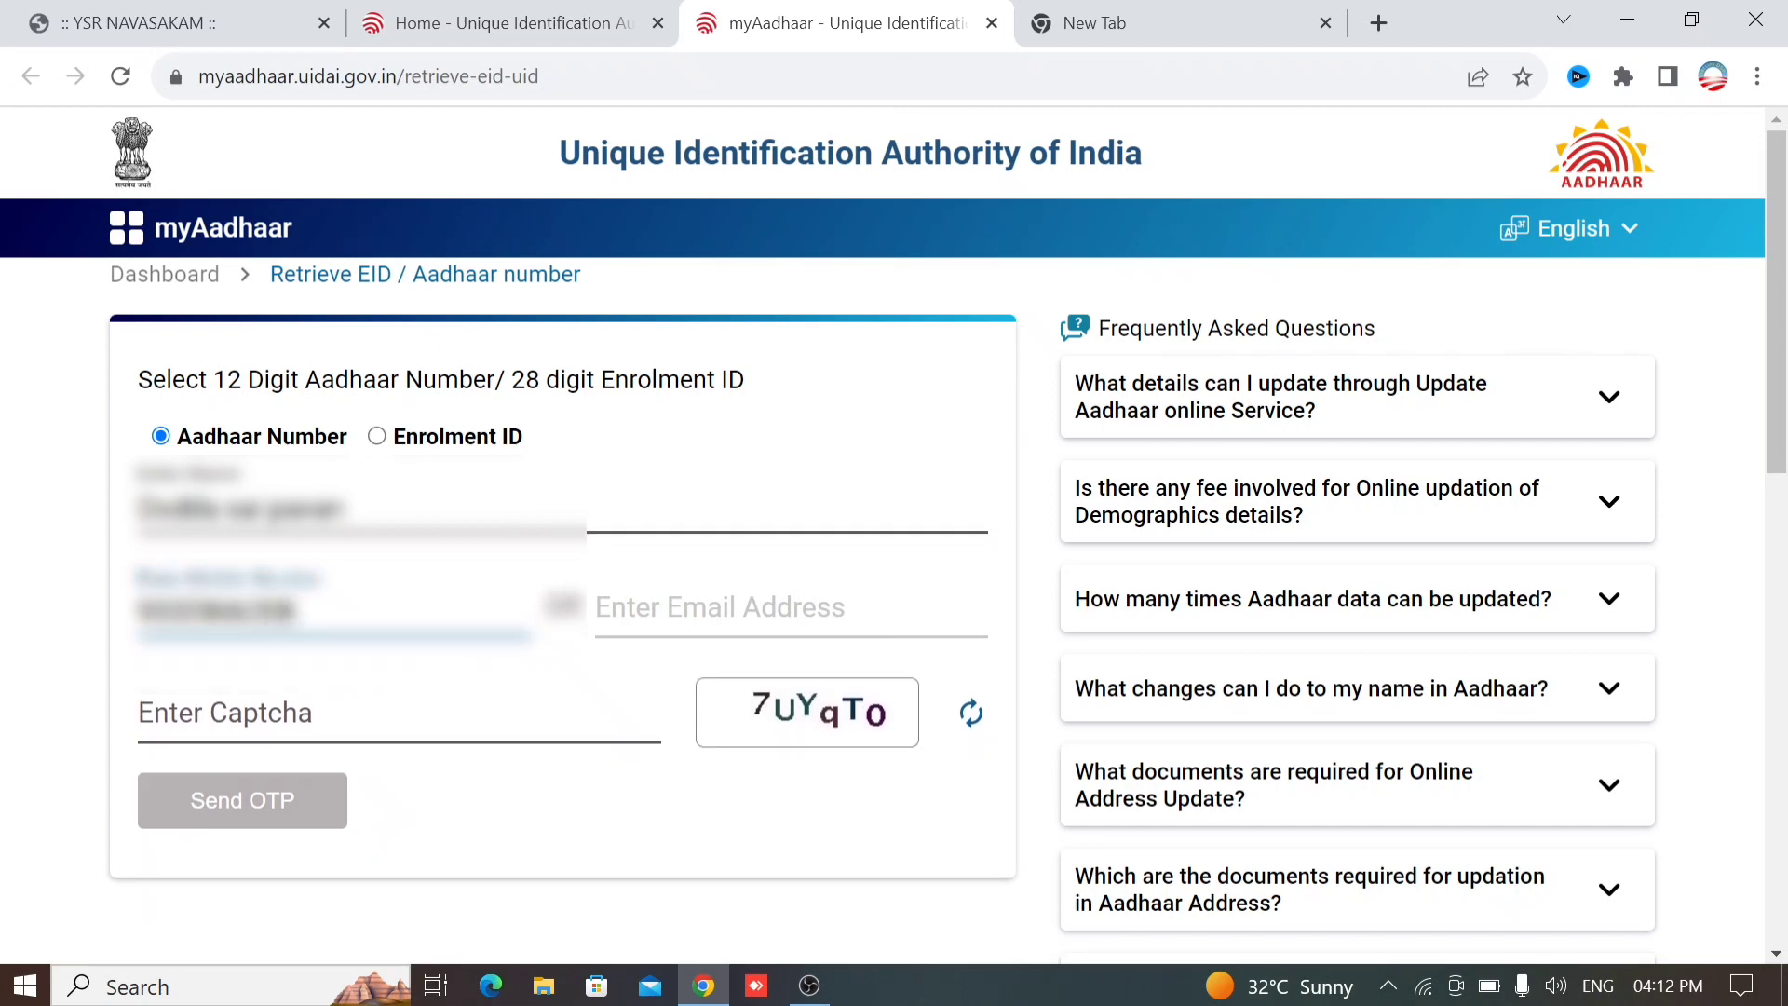
Fill in the captcha code and request an OTP to the mobile number.
click(399, 715)
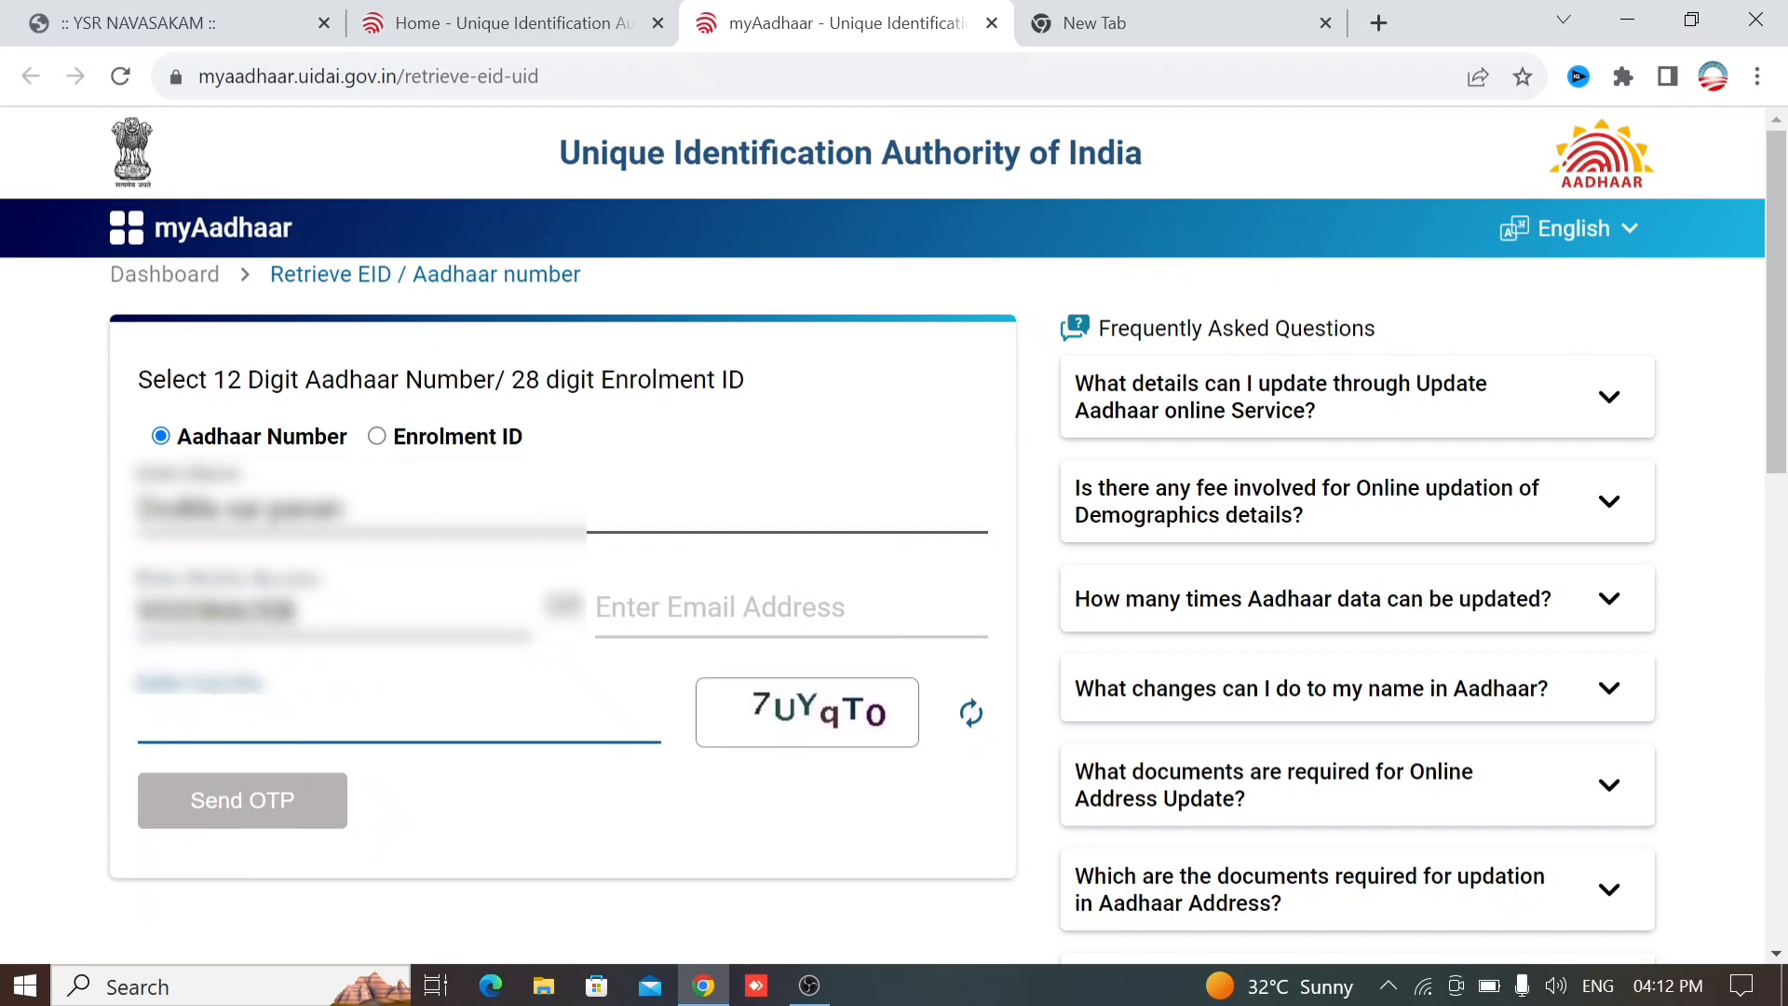
text(7U)
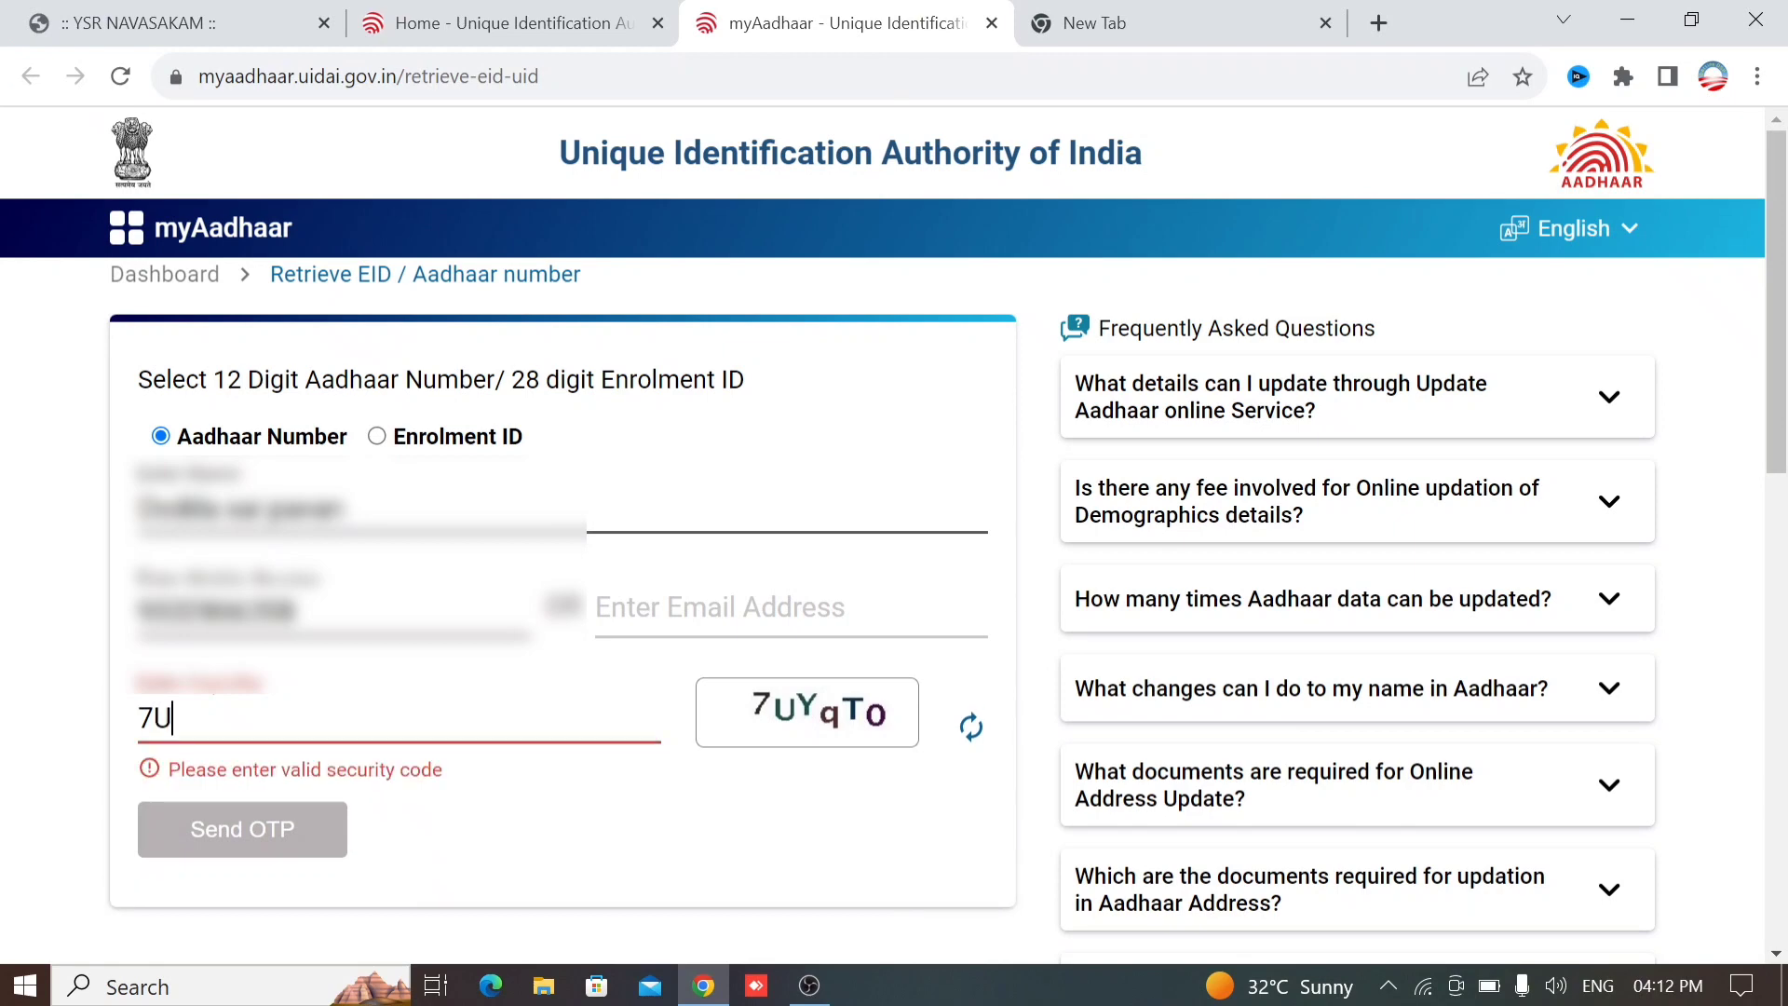
text(YqT0)
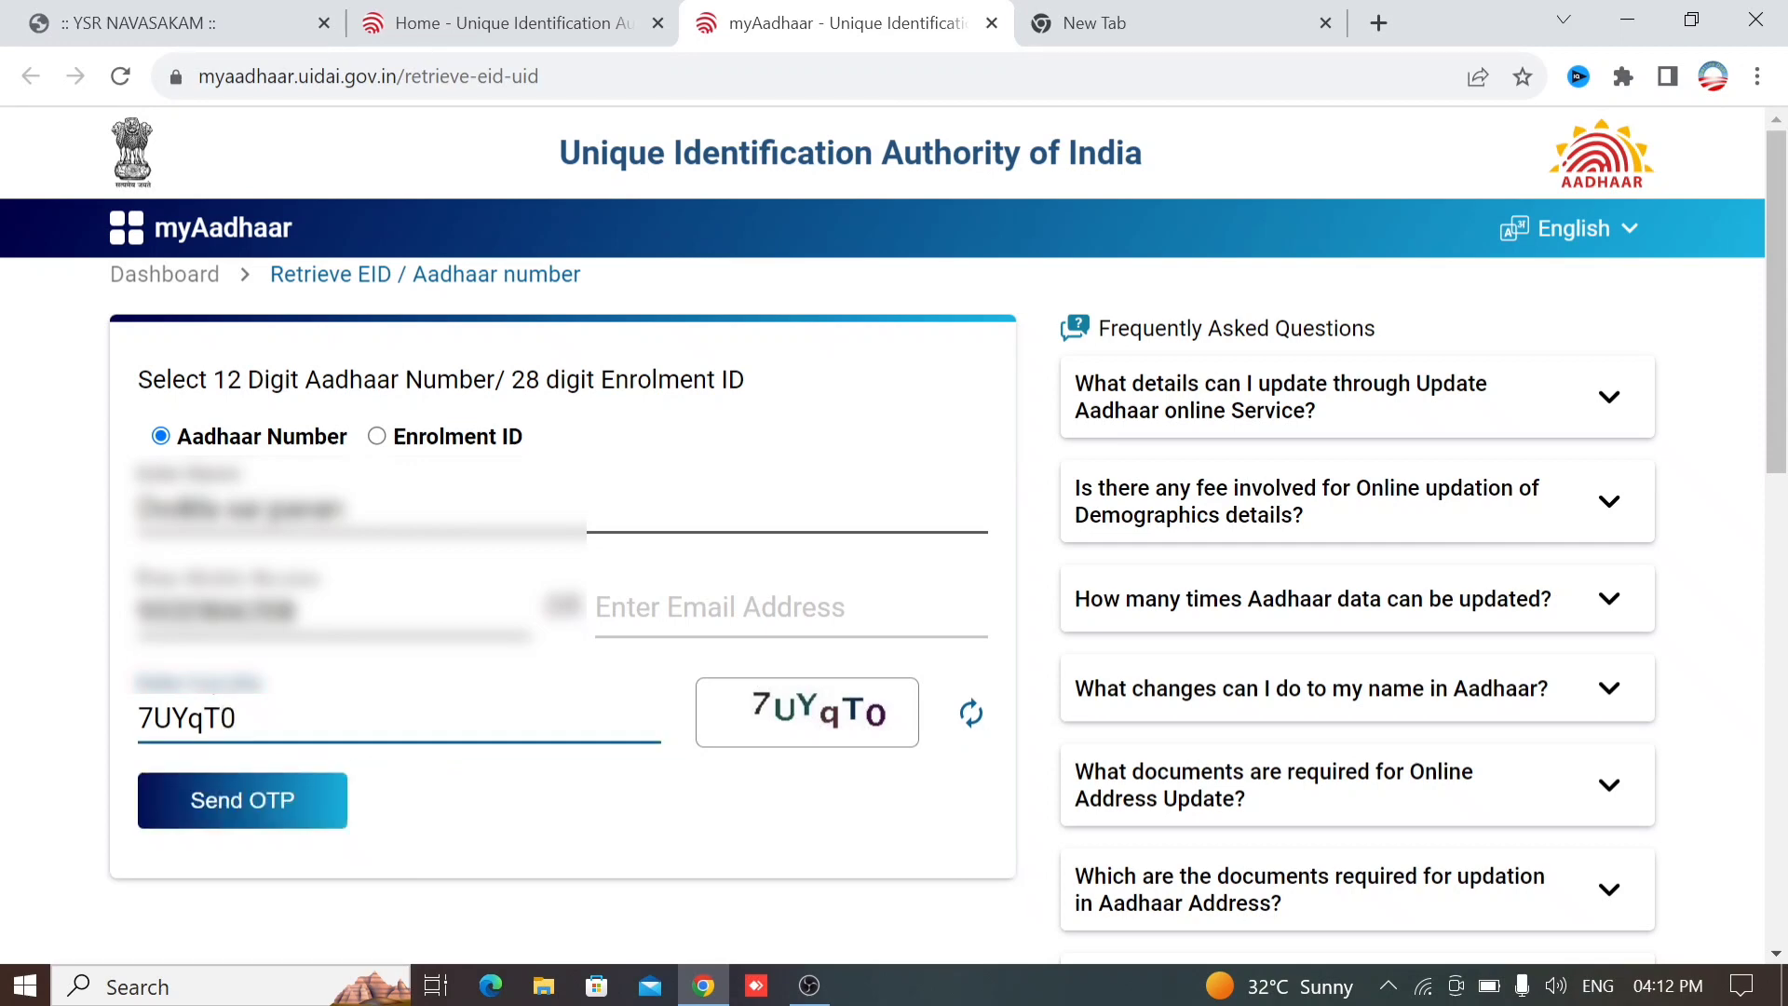
click(248, 802)
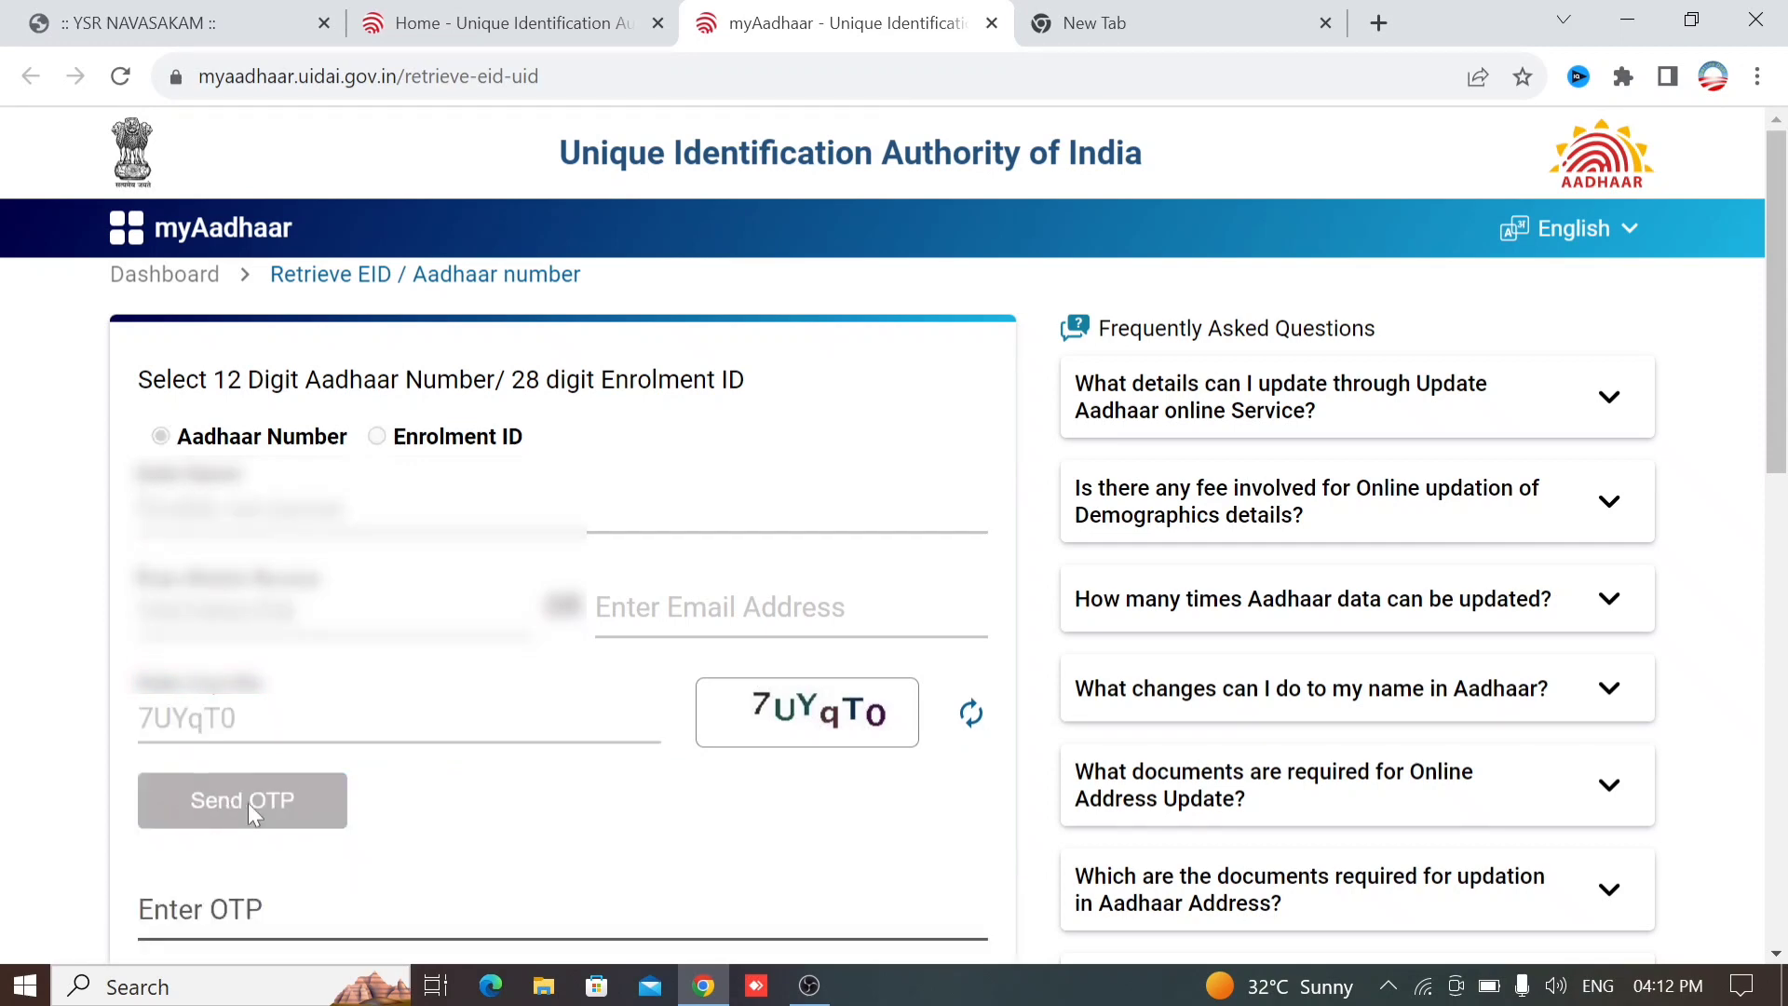
Enter the received OTP and submit it to have the Aadhaar number sent.
scroll(248, 802, down, 1)
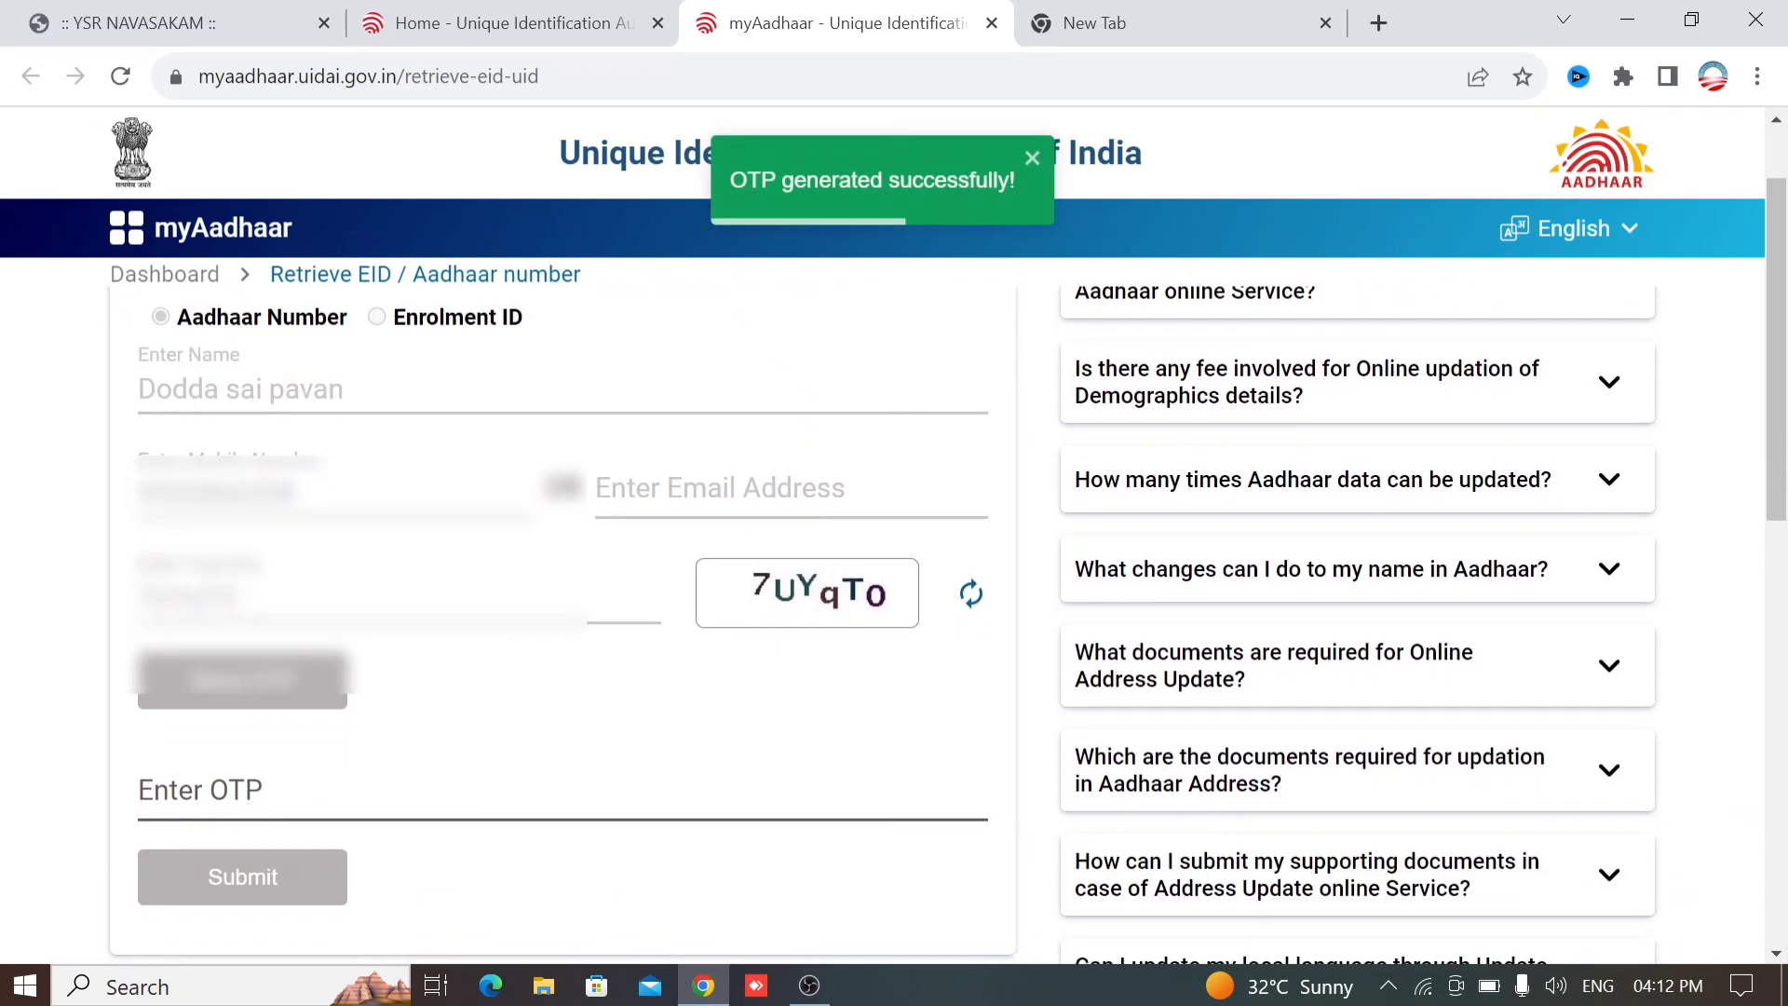
click(248, 804)
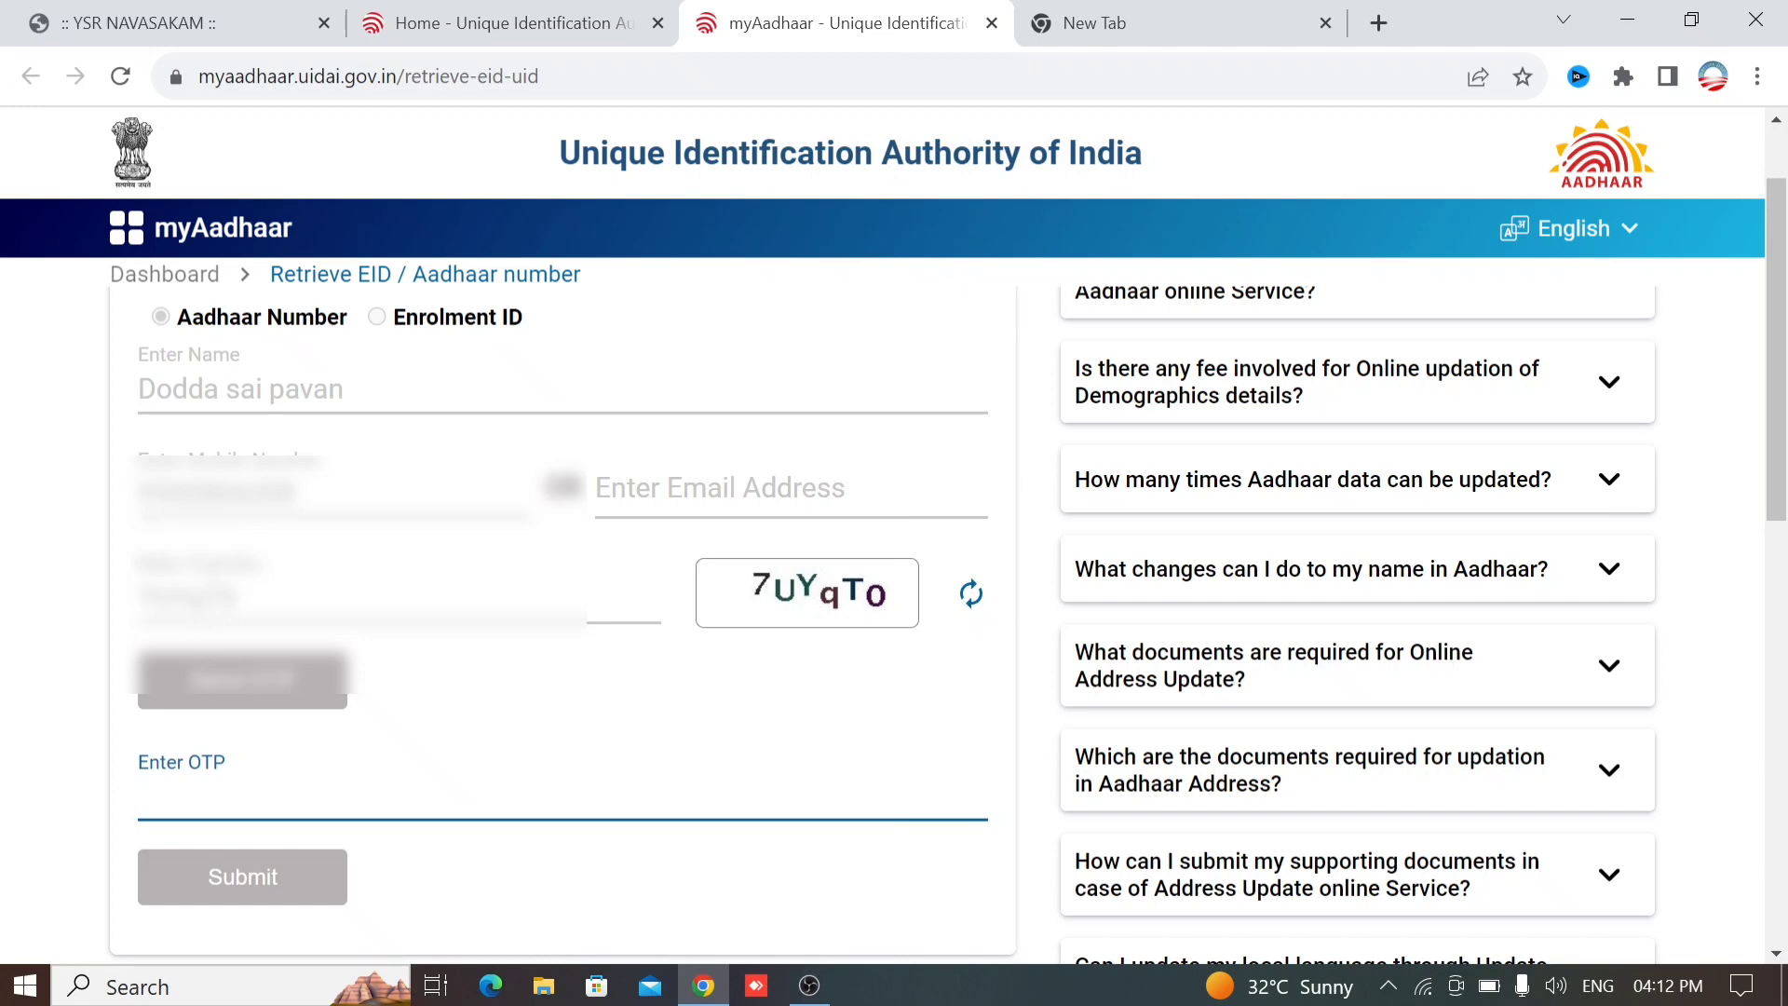
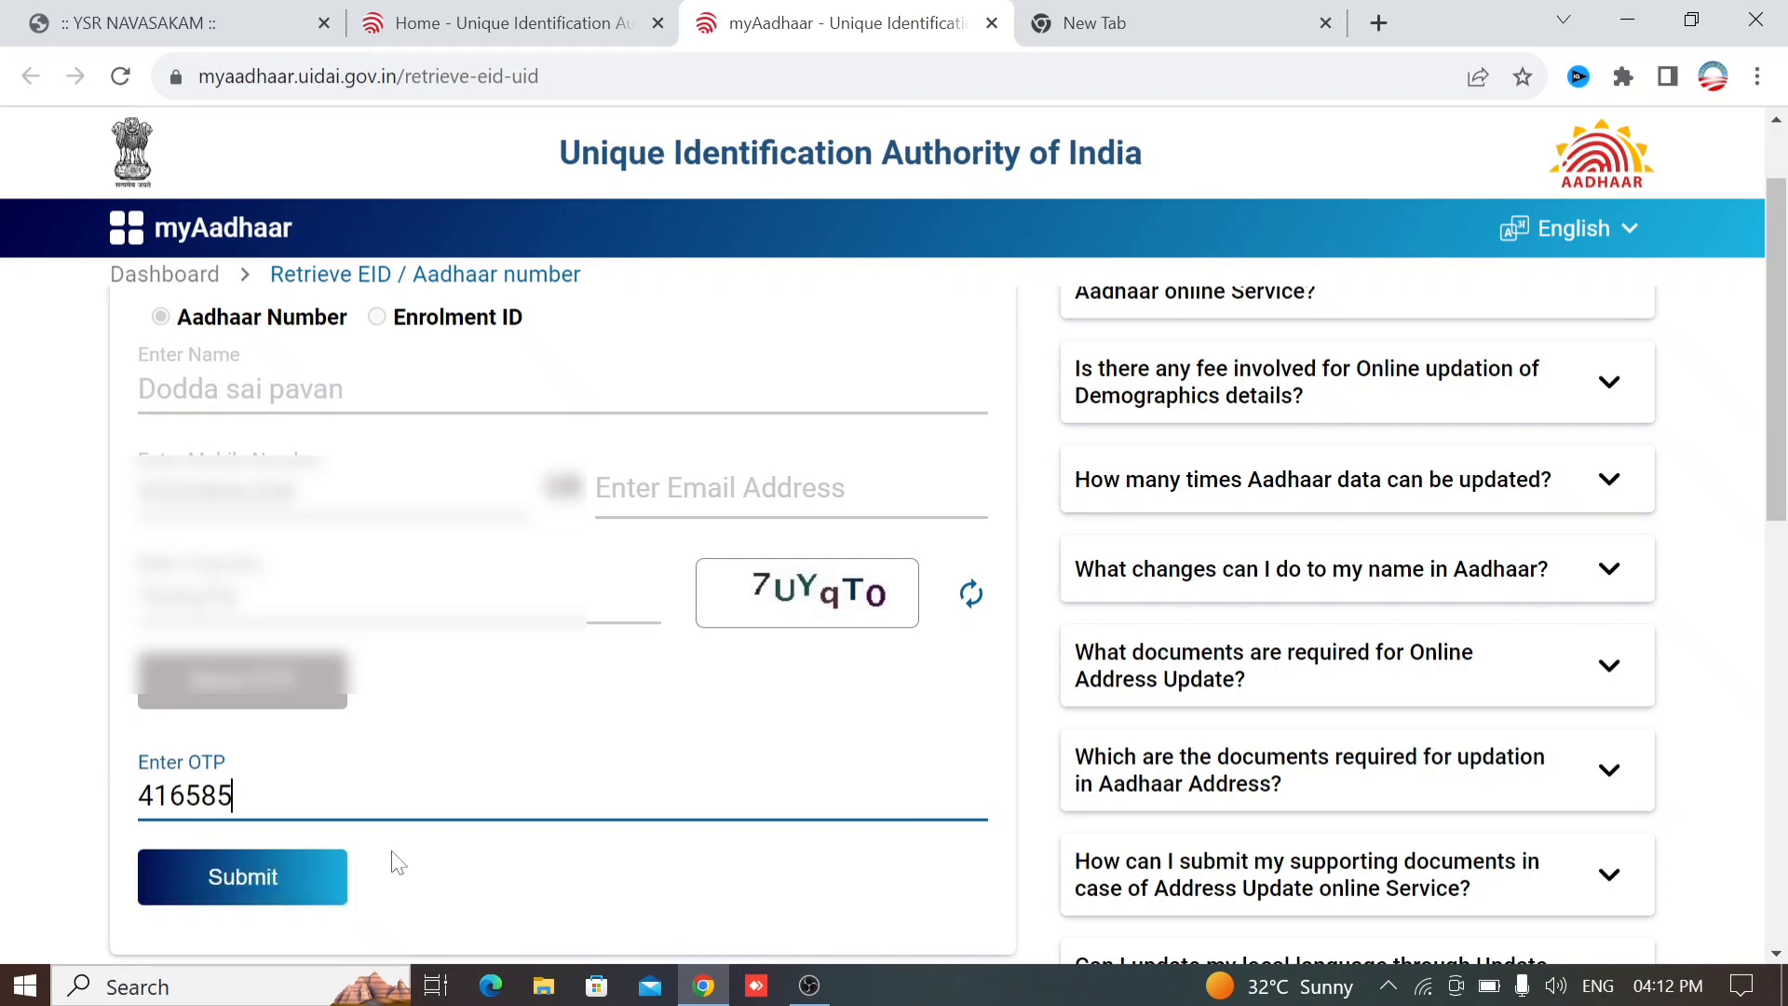
click(284, 874)
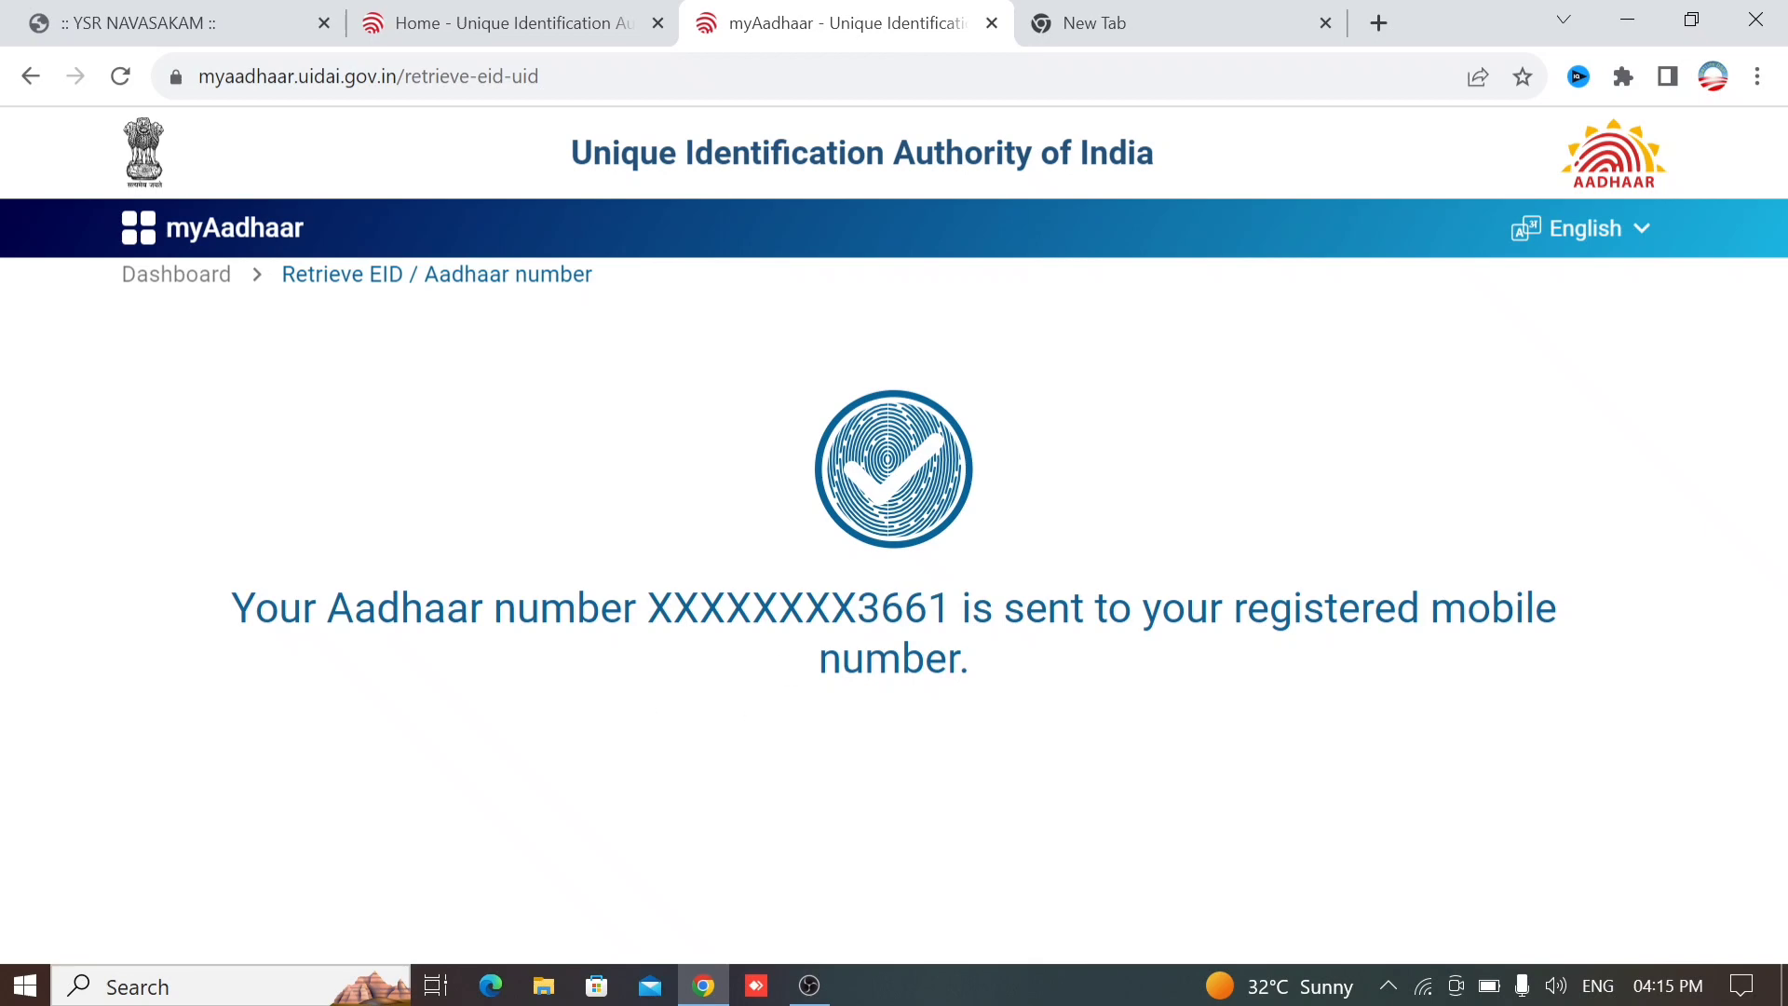
Back on the YSR Navasakam tab, enter the login captcha and log in.
click(223, 11)
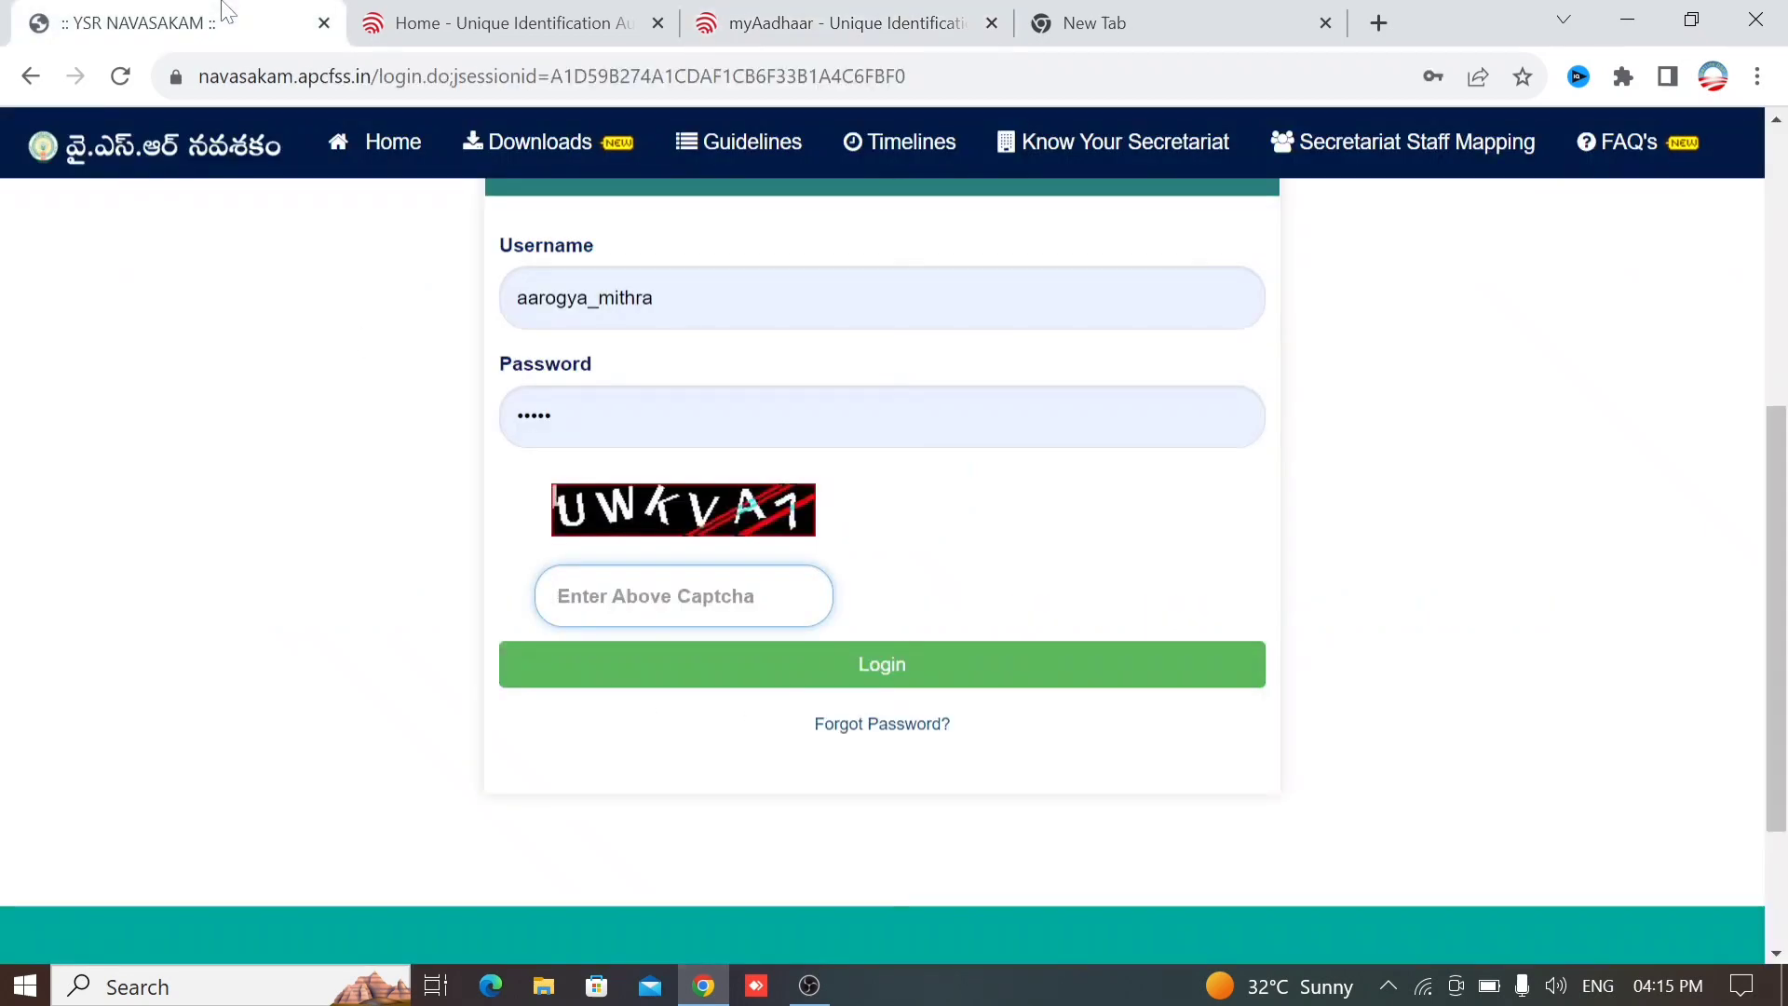
scroll(894, 559, up, 2)
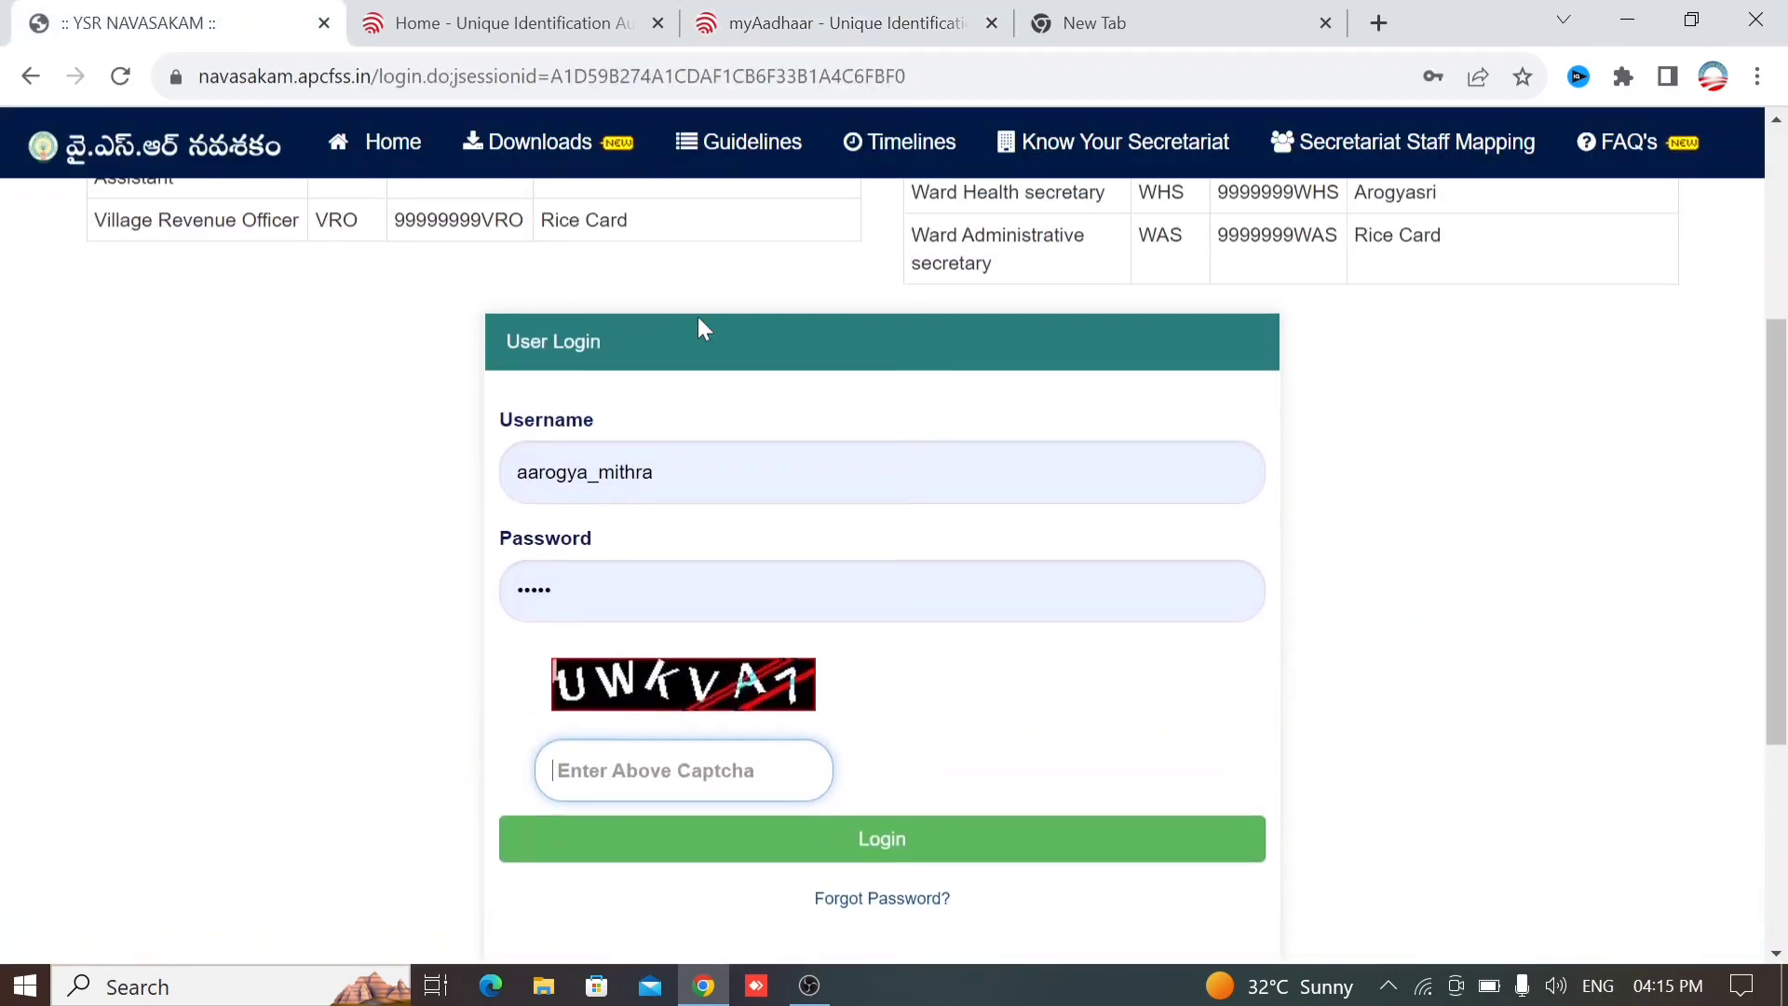
scroll(696, 317, up, 4)
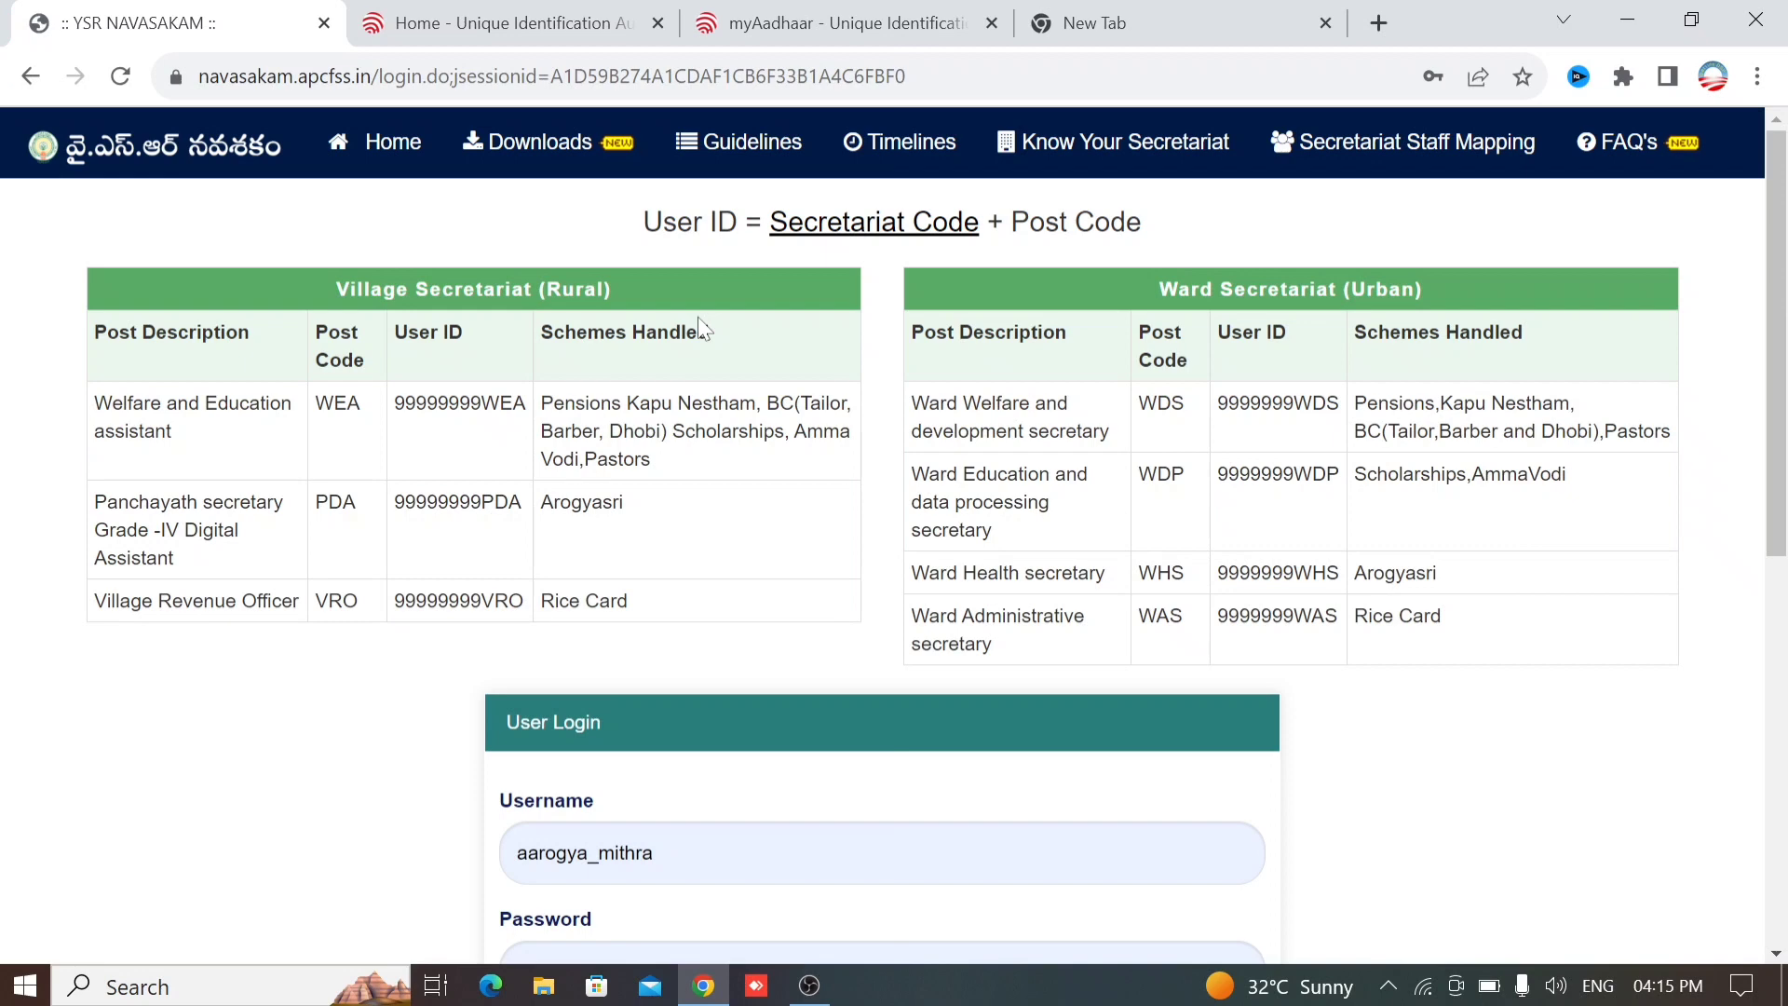
scroll(698, 323, down, 1)
scroll(697, 322, down, 3)
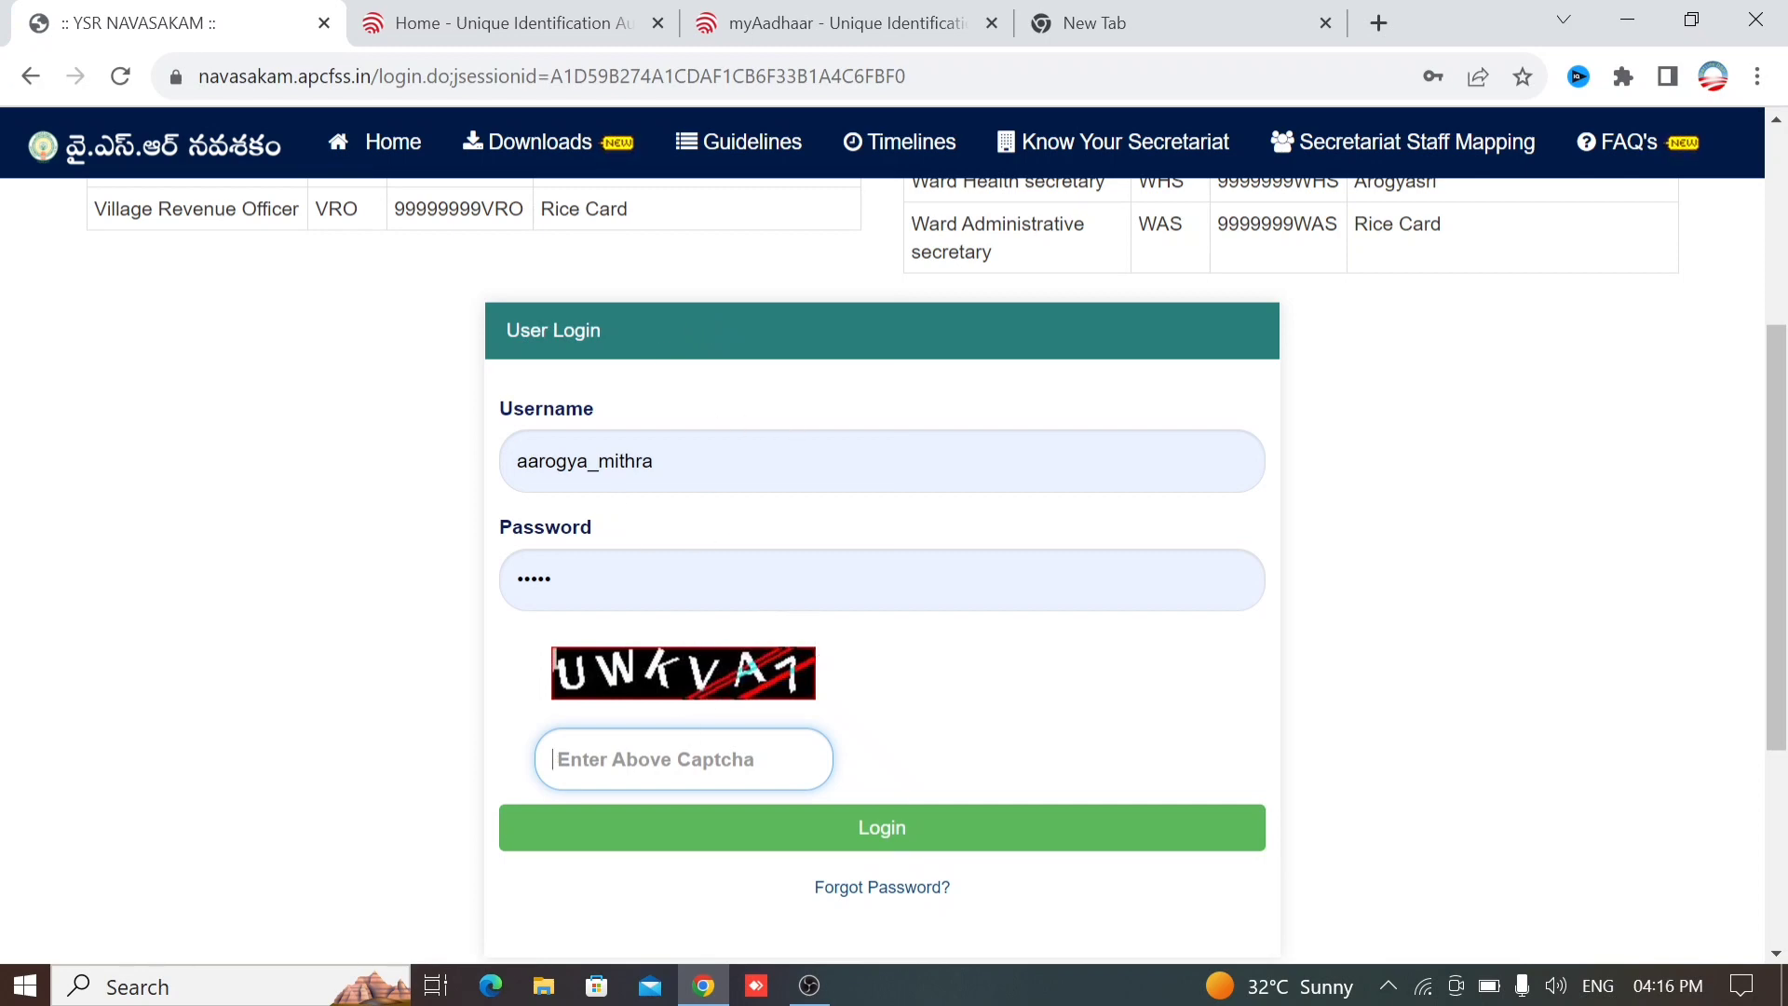
text(UWK)
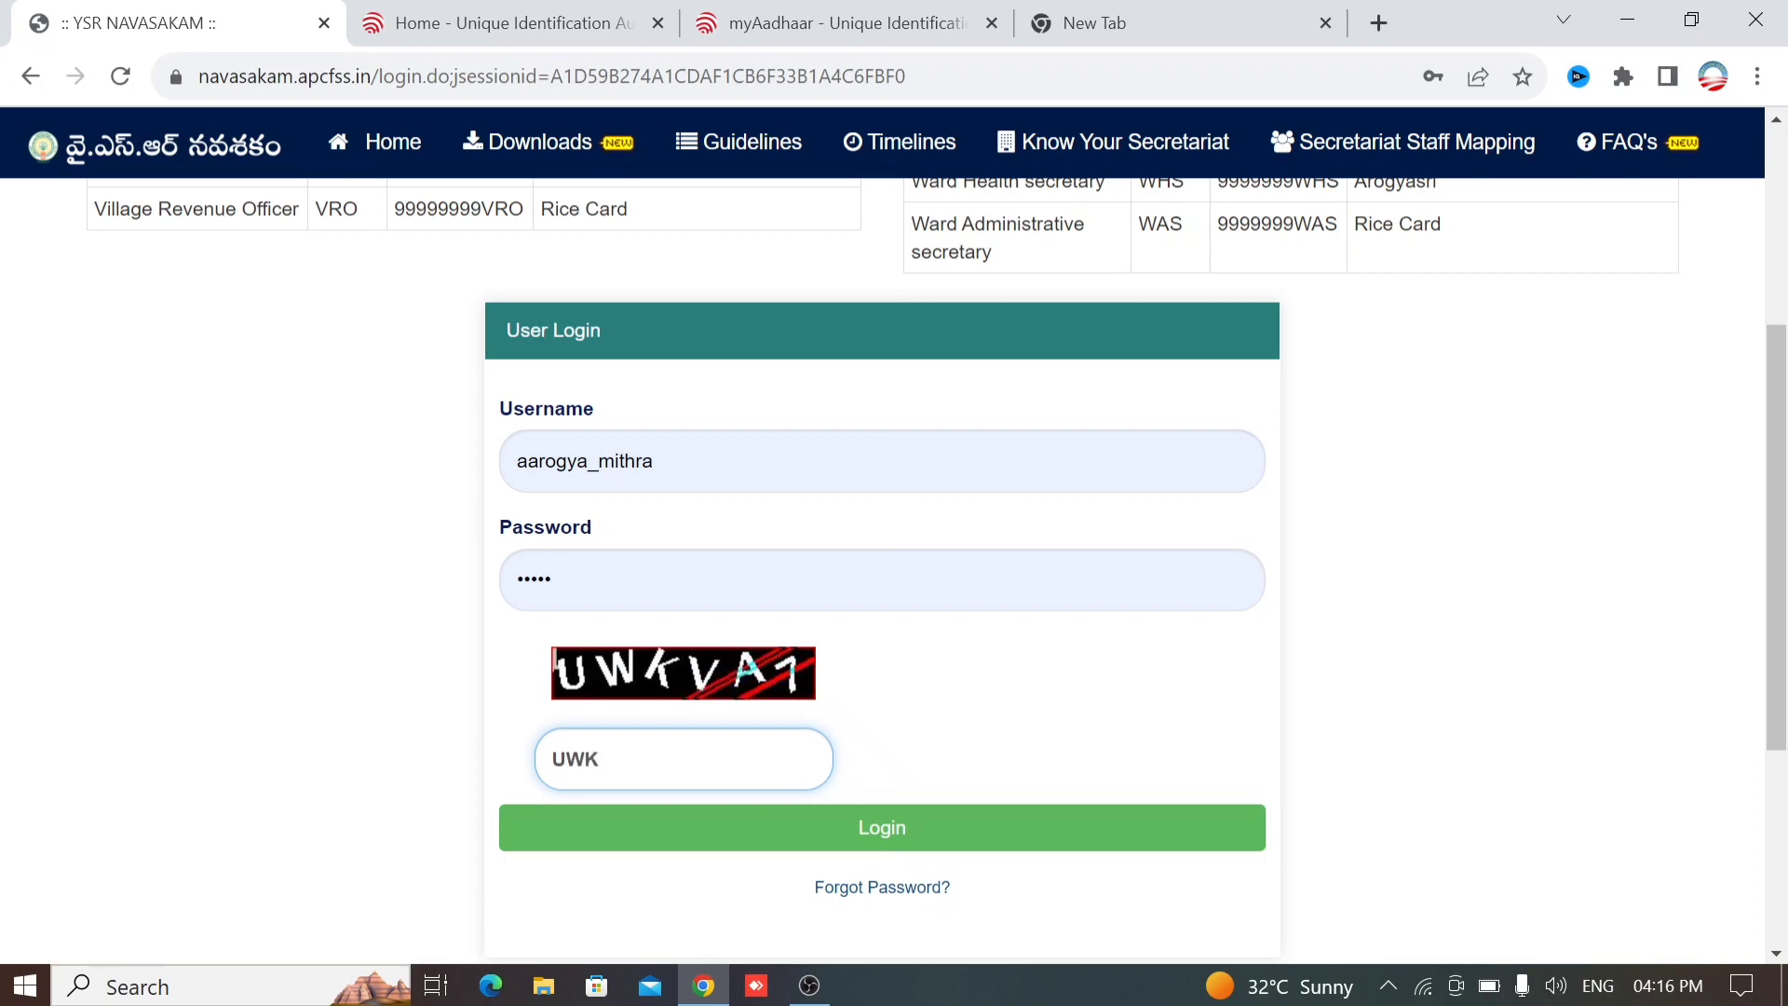
text(VA7)
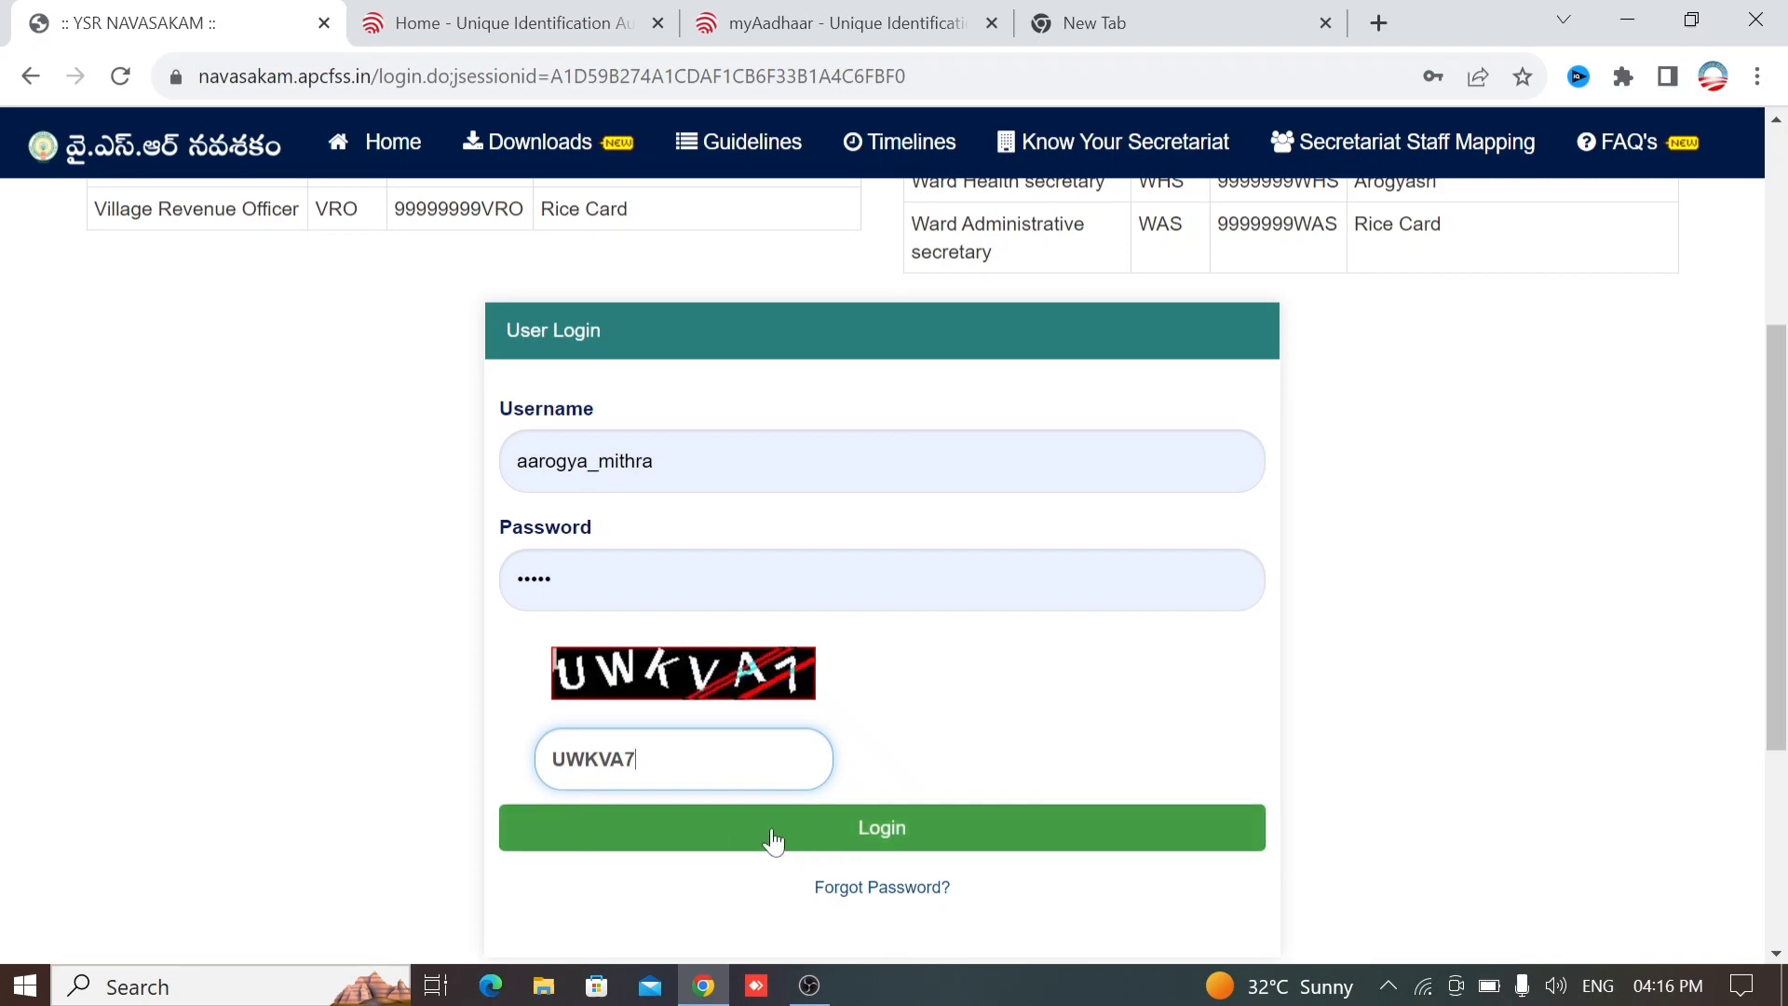
click(860, 835)
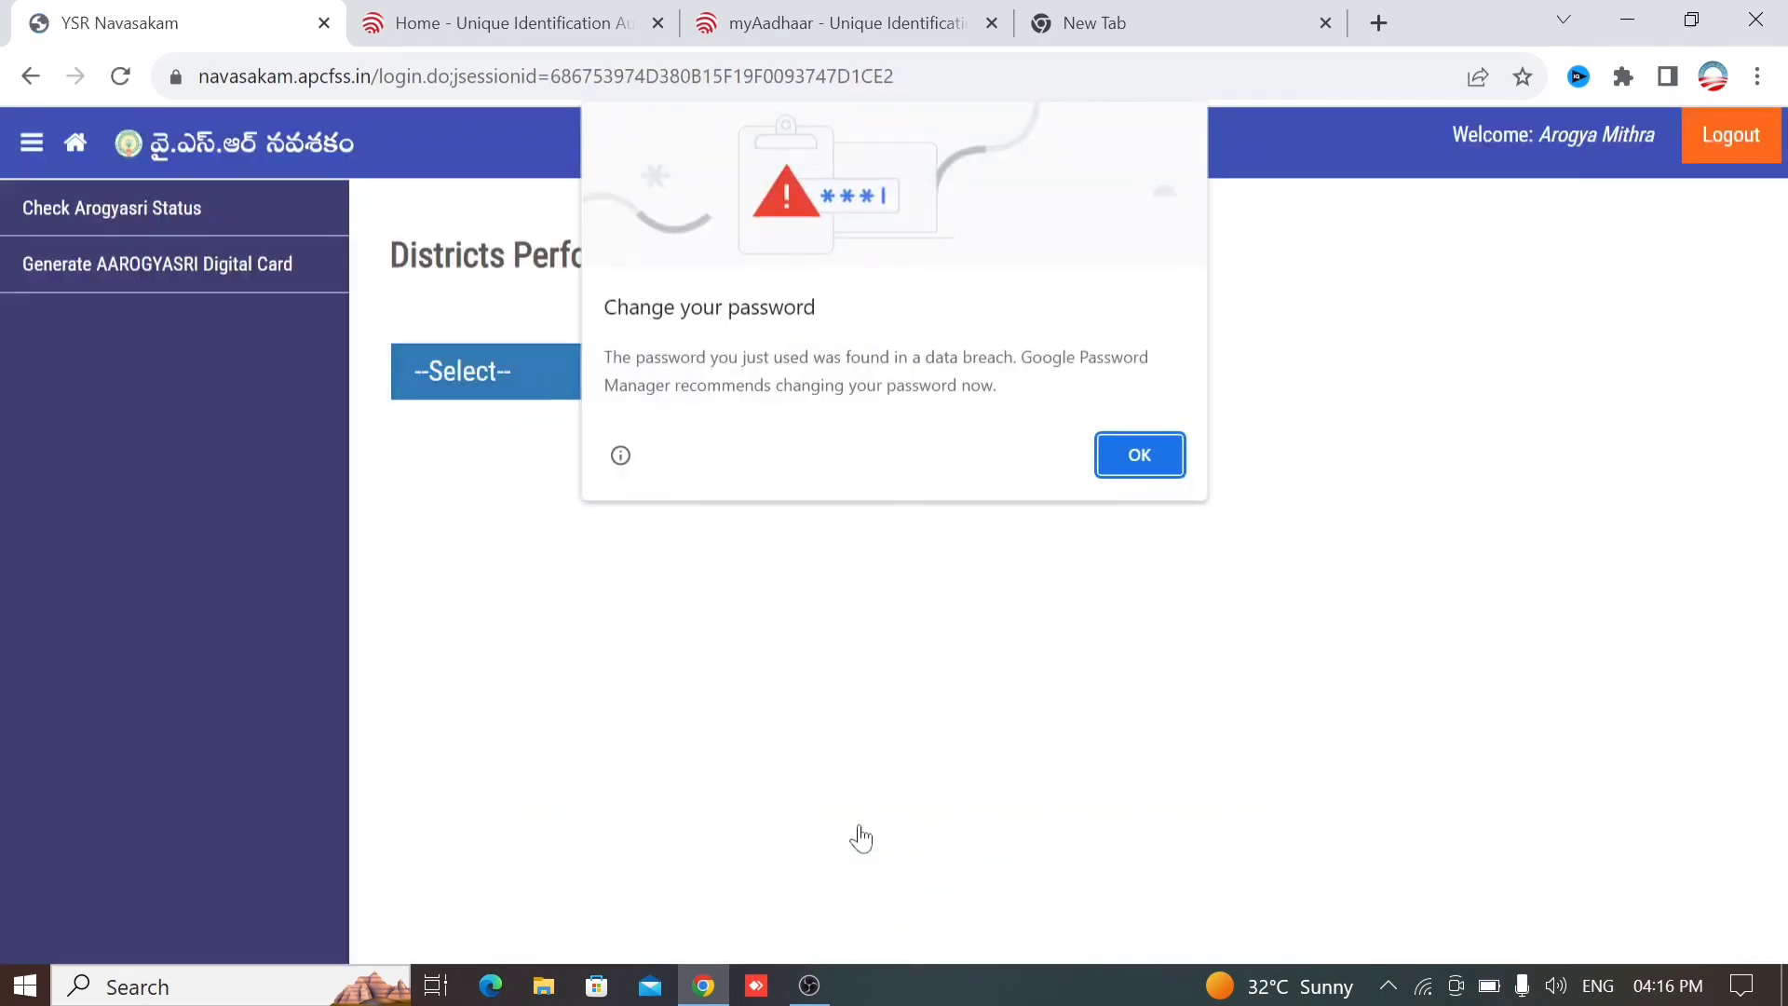
Dismiss Chrome's password warning and go to Check Arogyasri Status from the sidebar.
click(1149, 473)
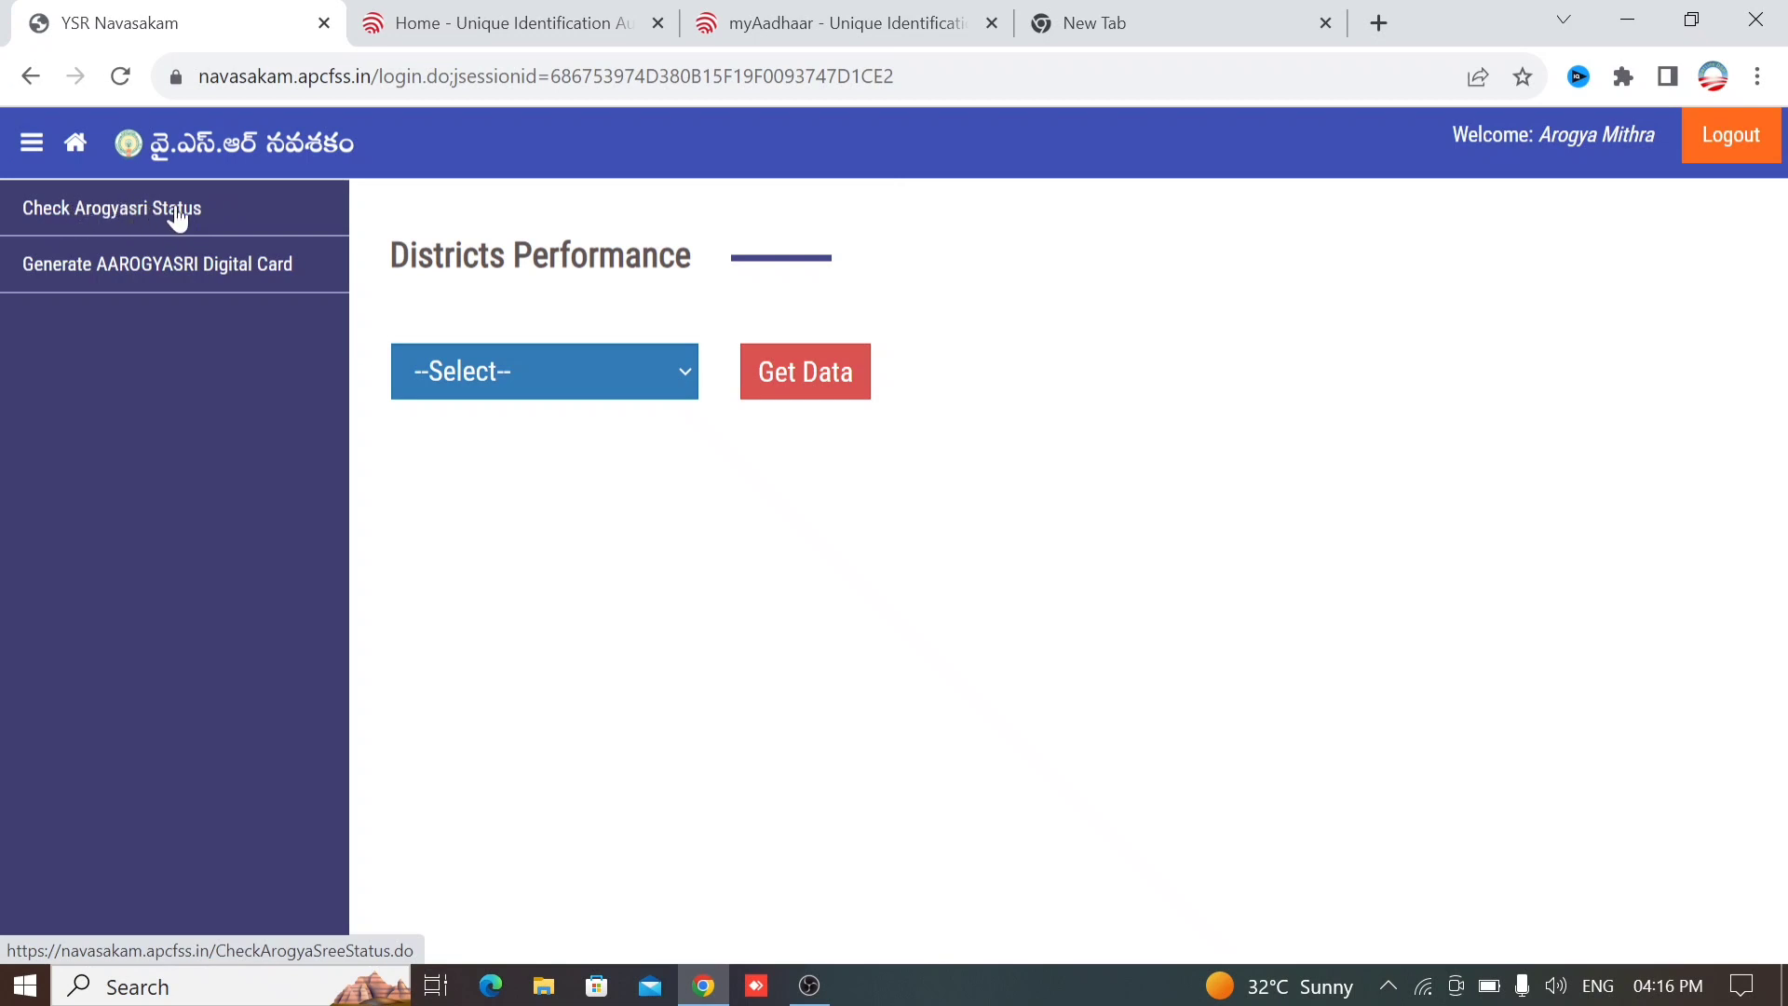
click(178, 217)
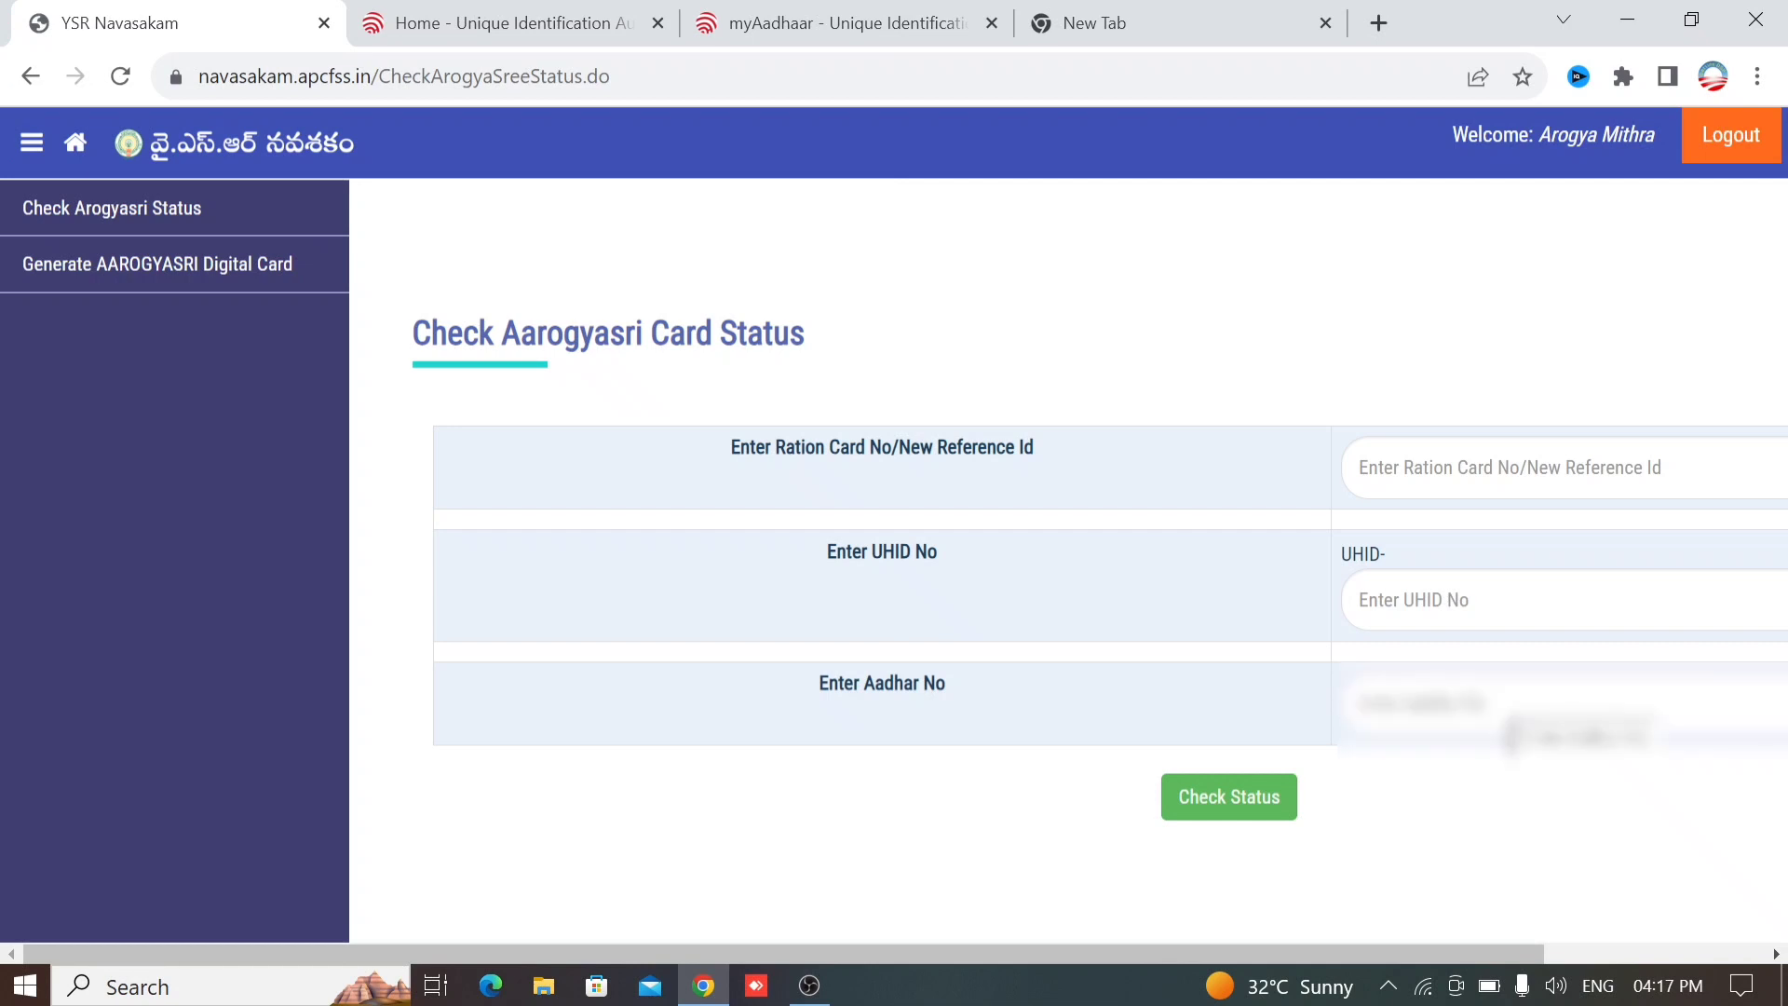
Paste the retrieved Aadhaar number, check status, and review the three Eligible family members.
click(1510, 731)
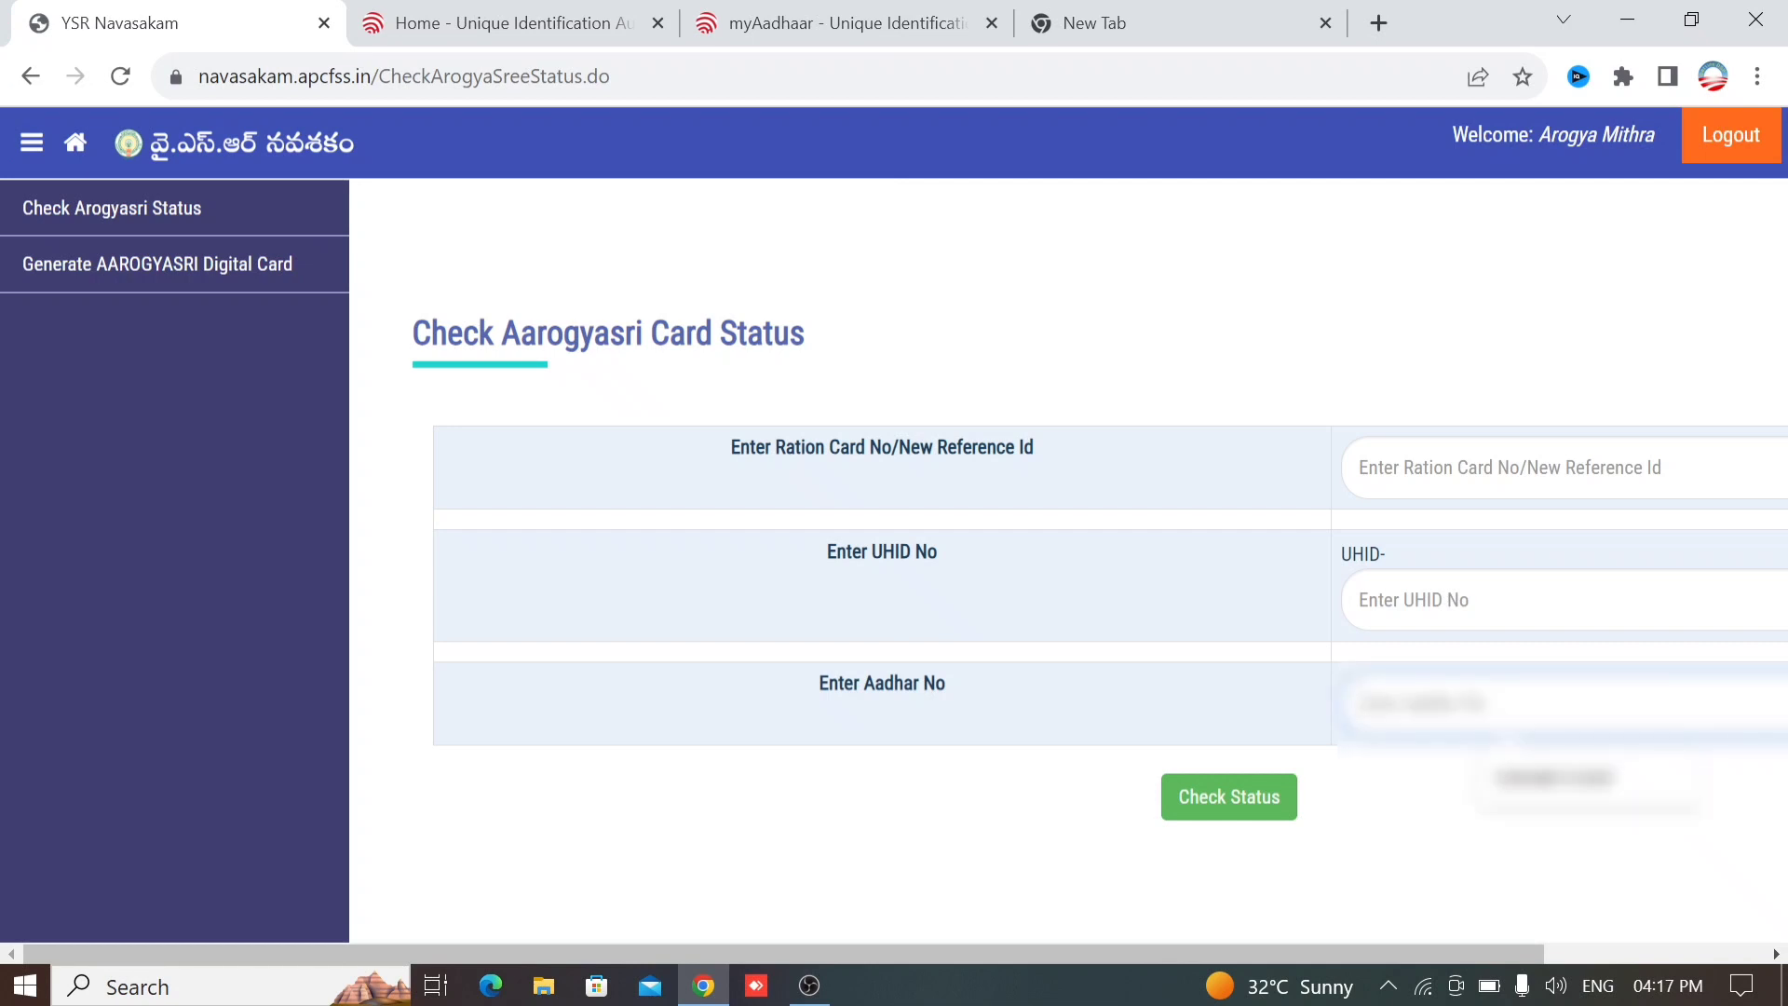
key(ctrl+v)
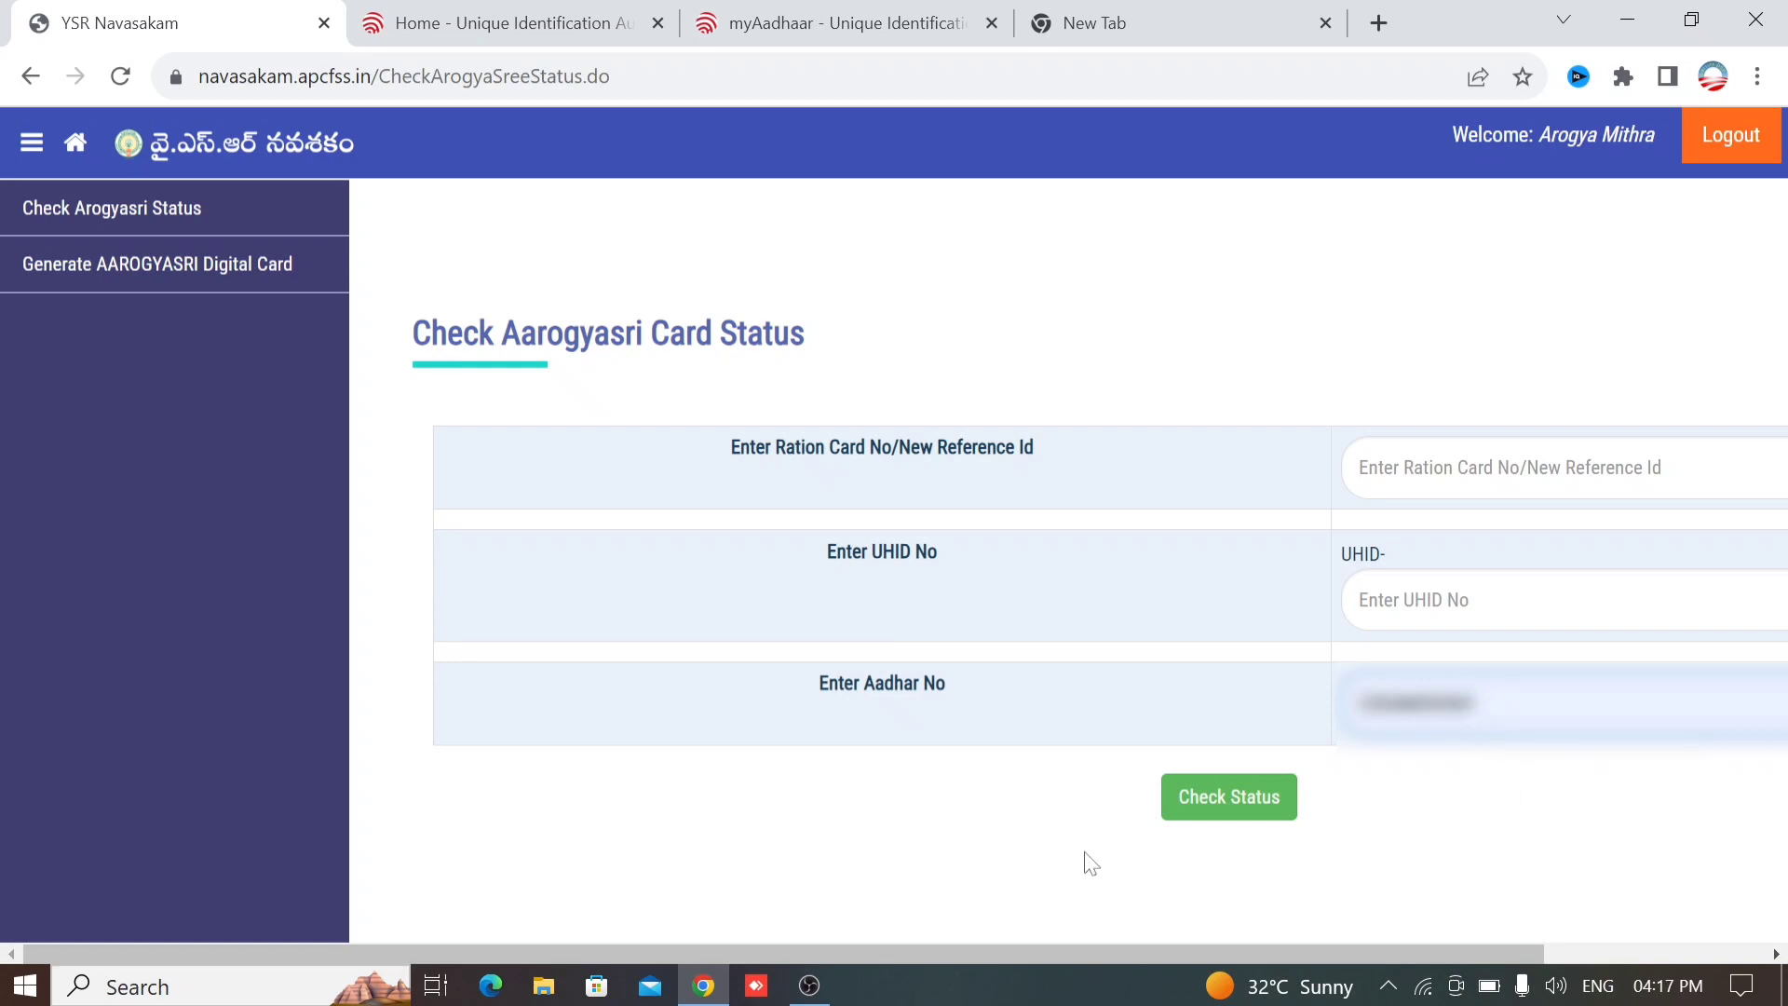
click(1223, 814)
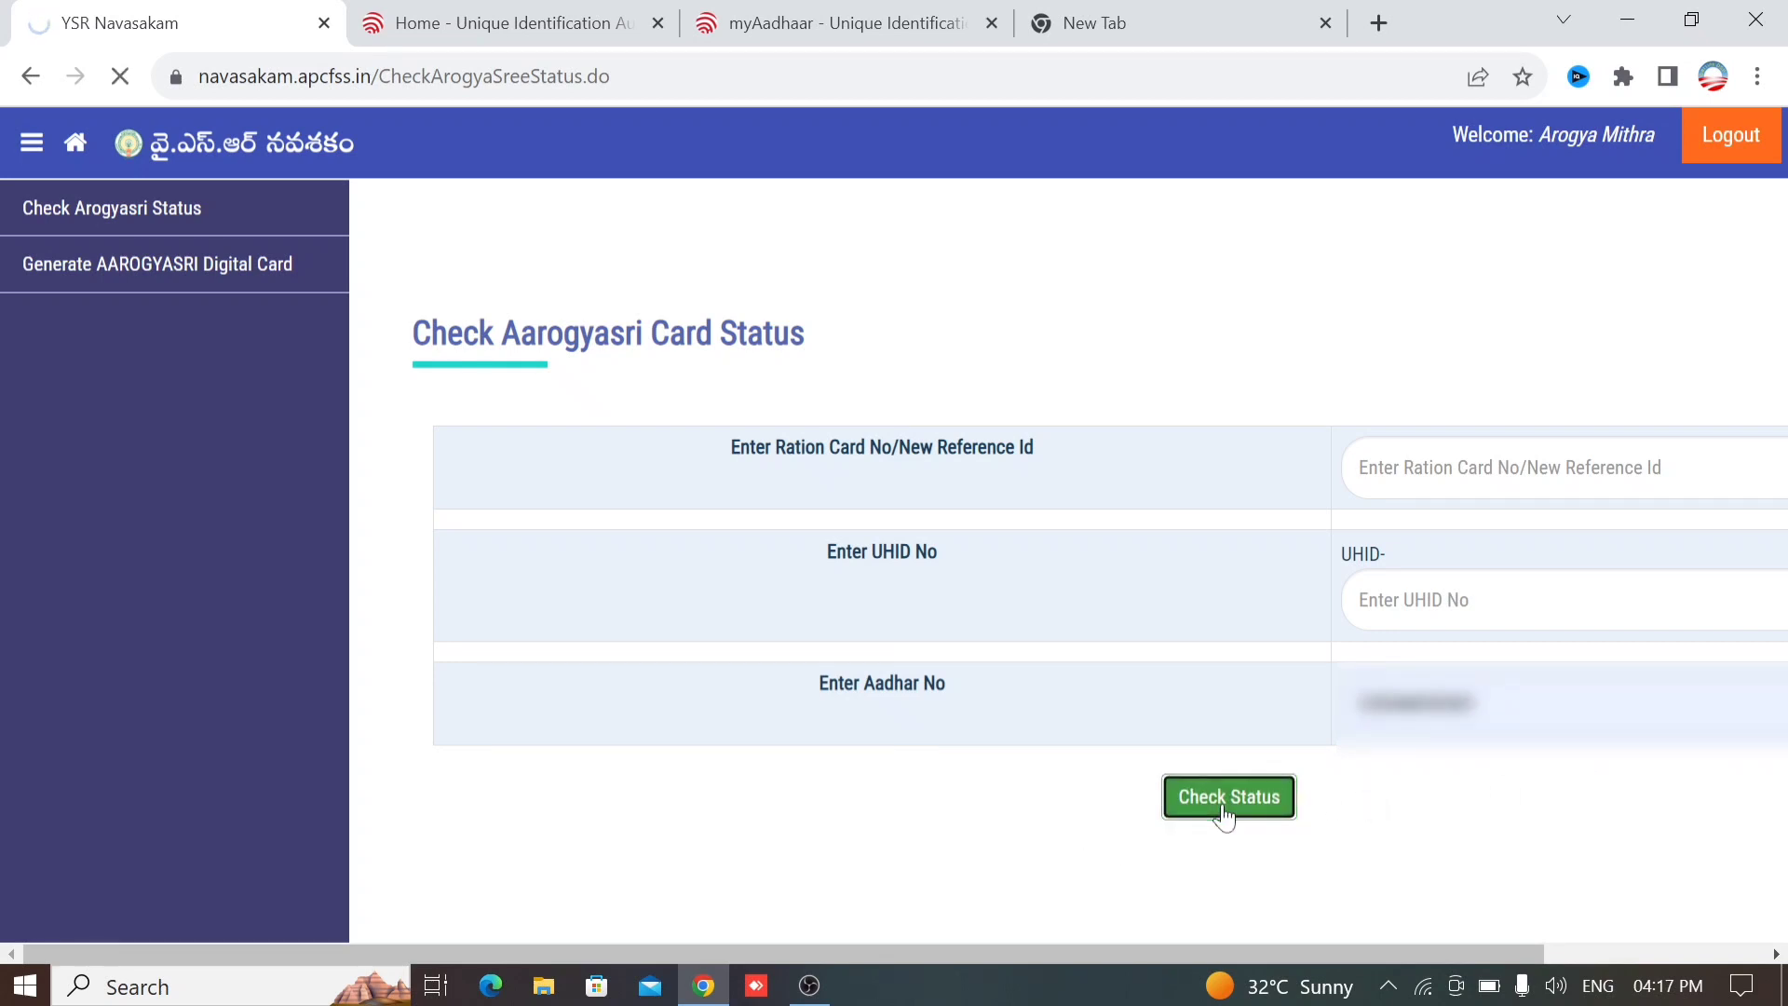
scroll(1223, 814, down, 3)
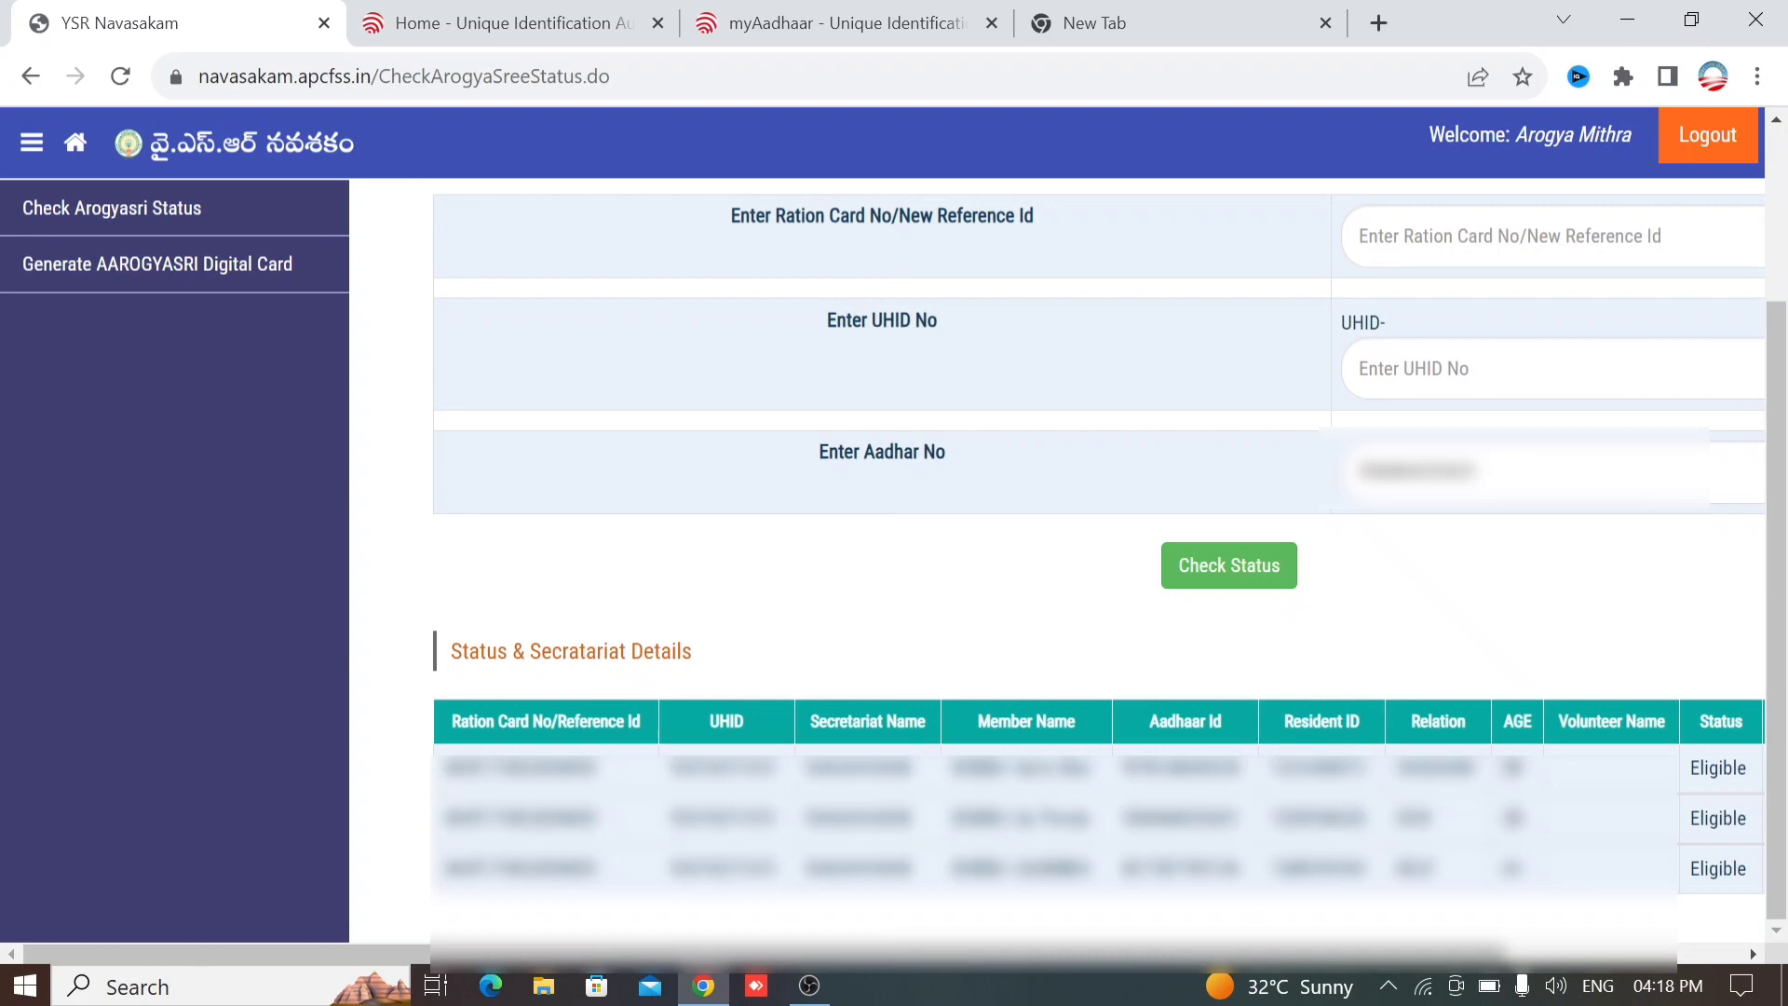
scroll(1225, 878, up, 2)
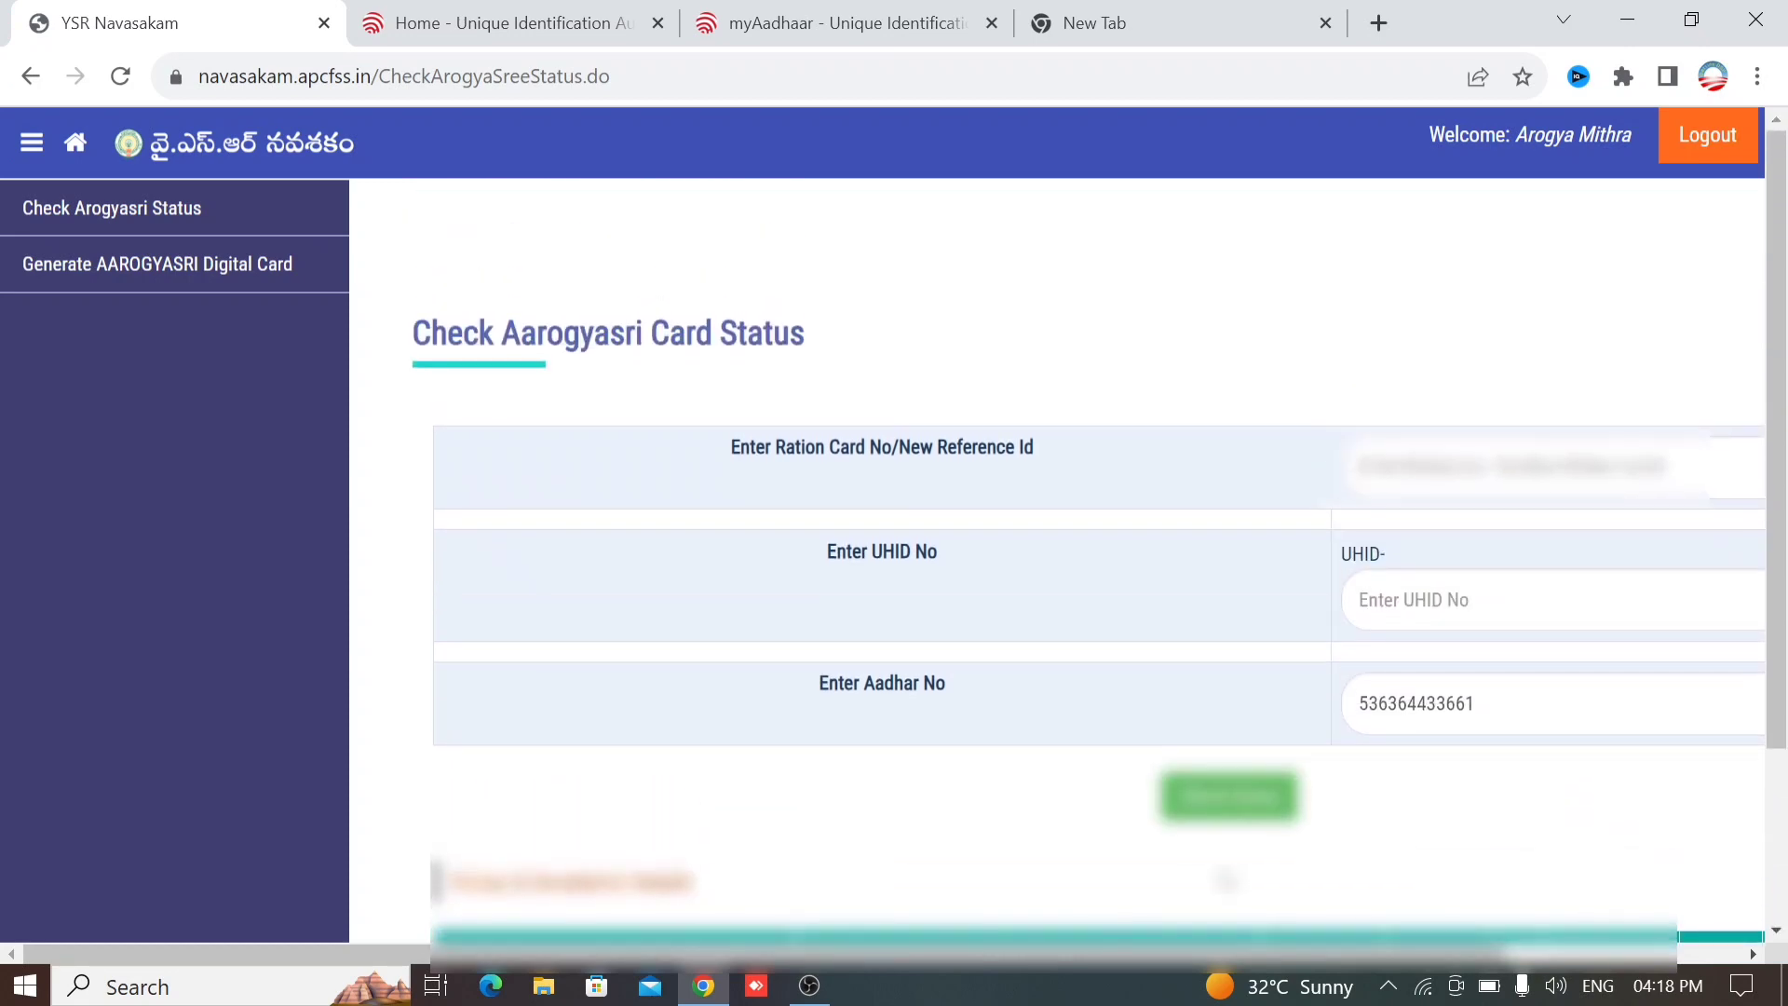
scroll(1224, 878, down, 2)
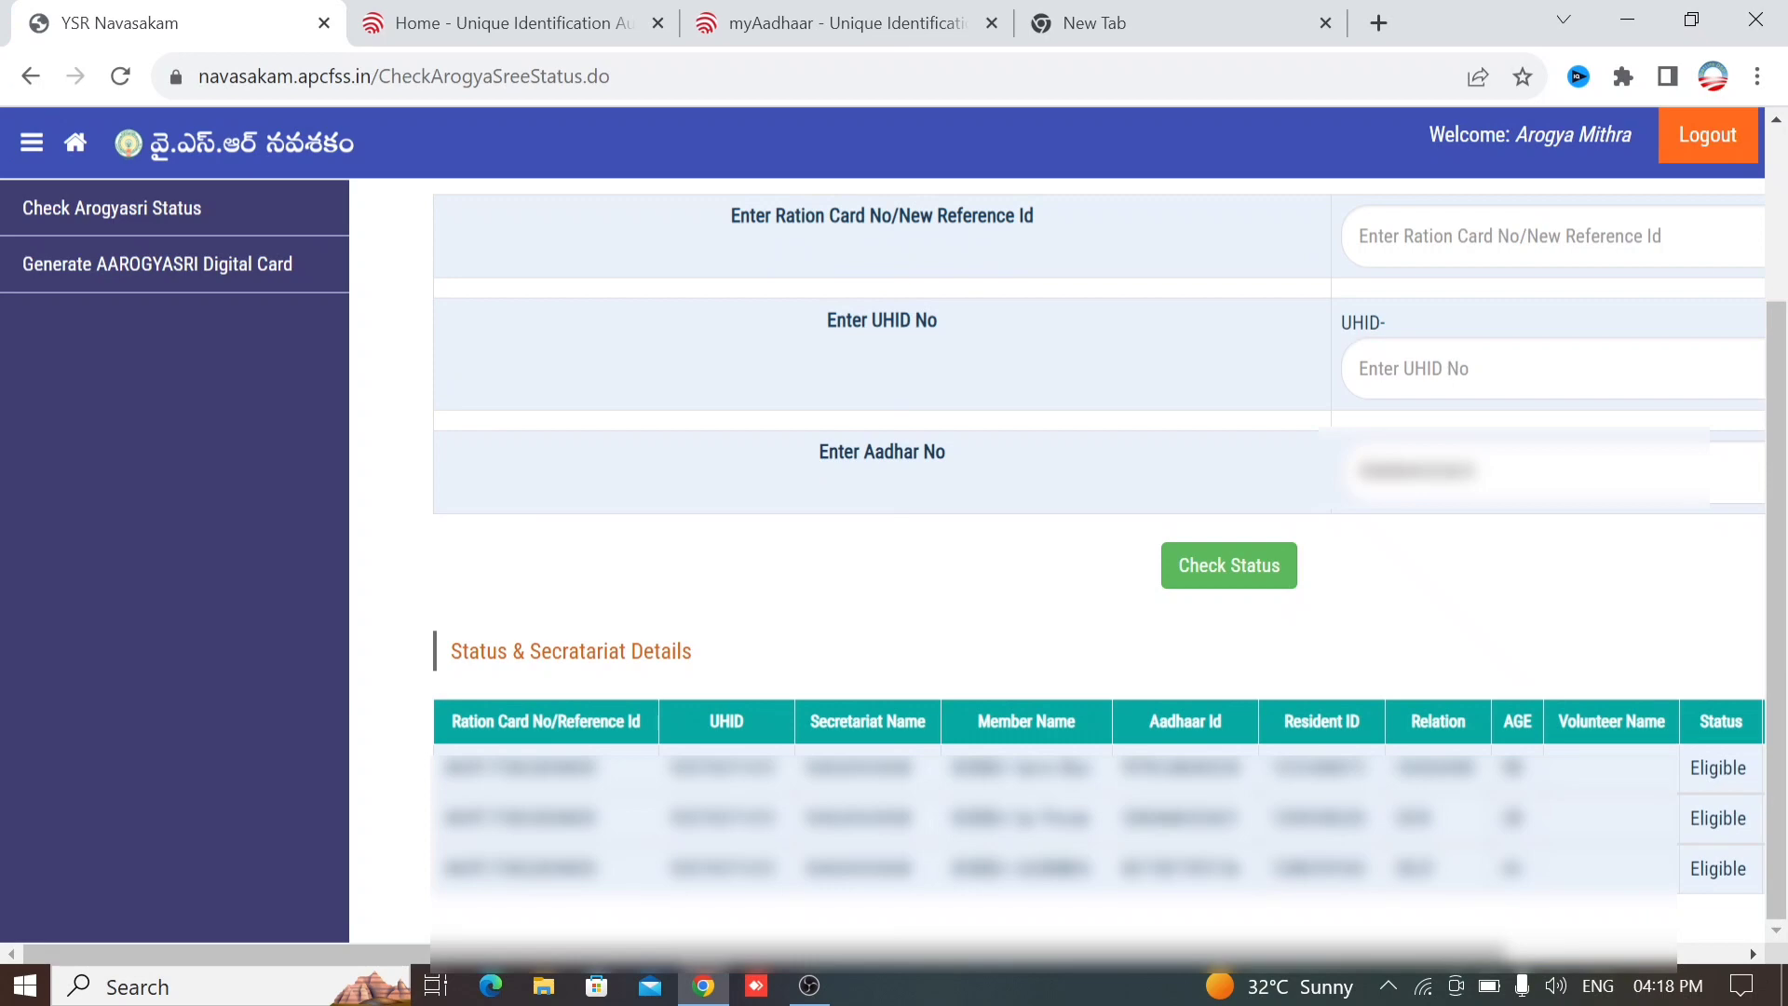
scroll(1224, 878, up, 2)
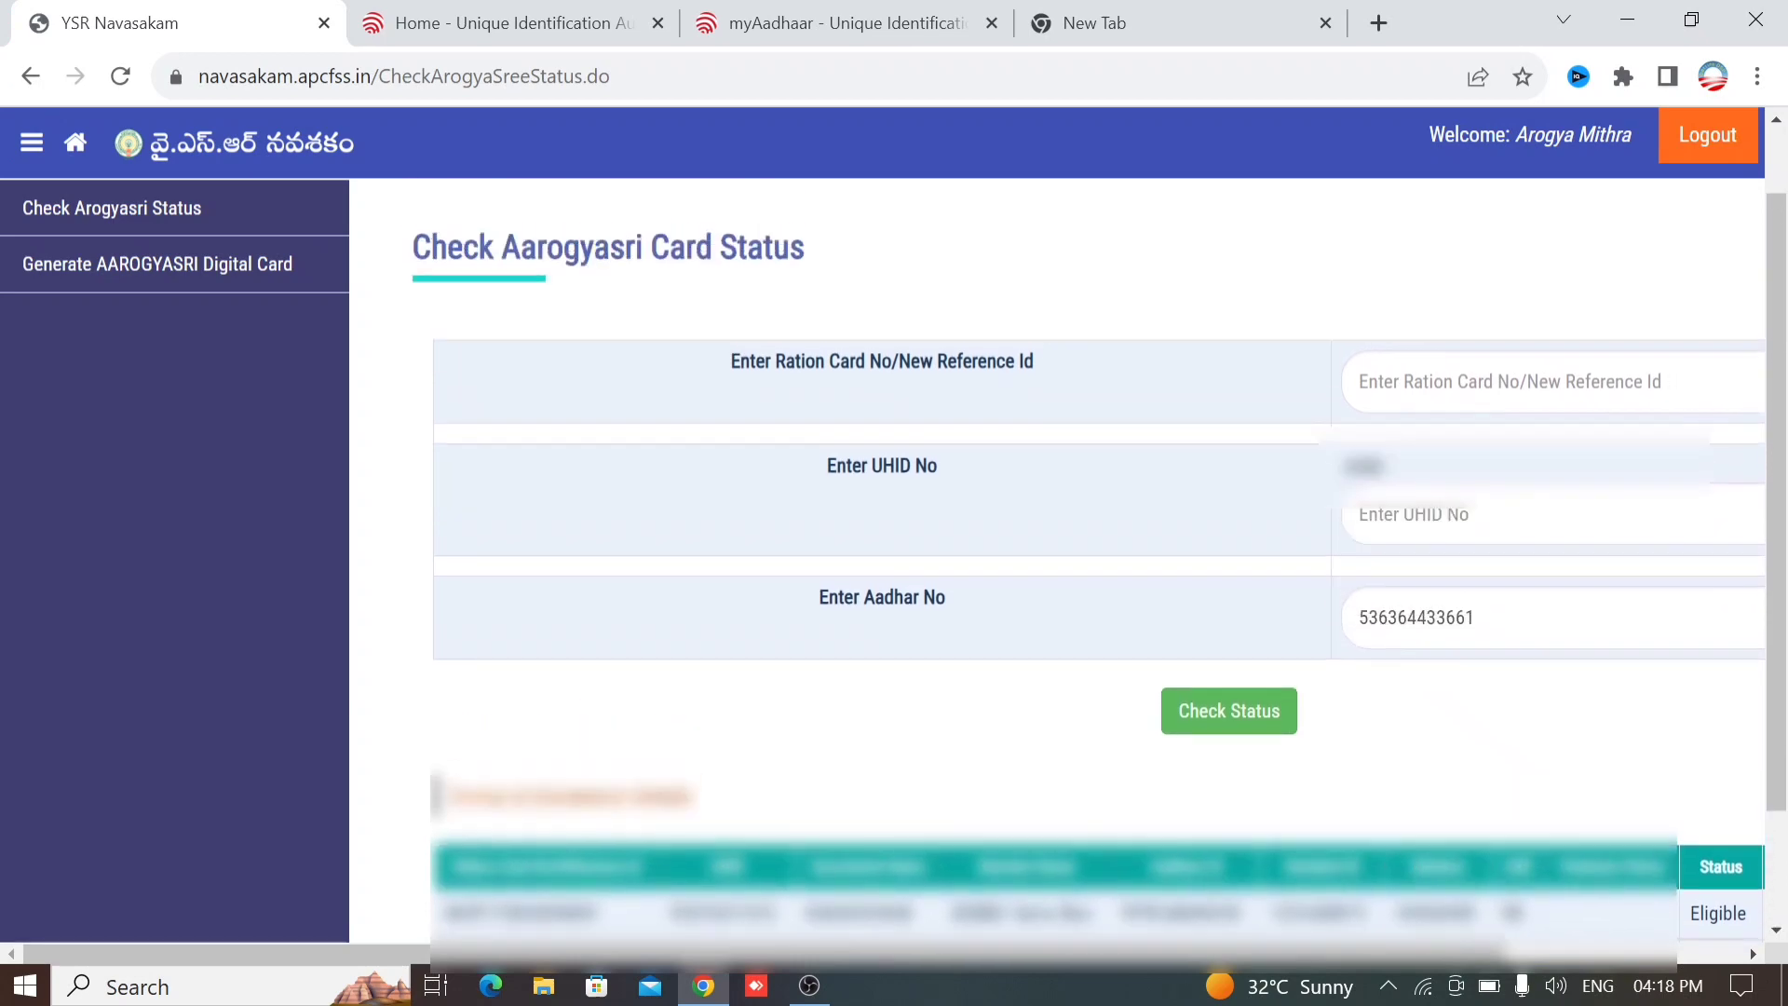
scroll(1224, 878, down, 2)
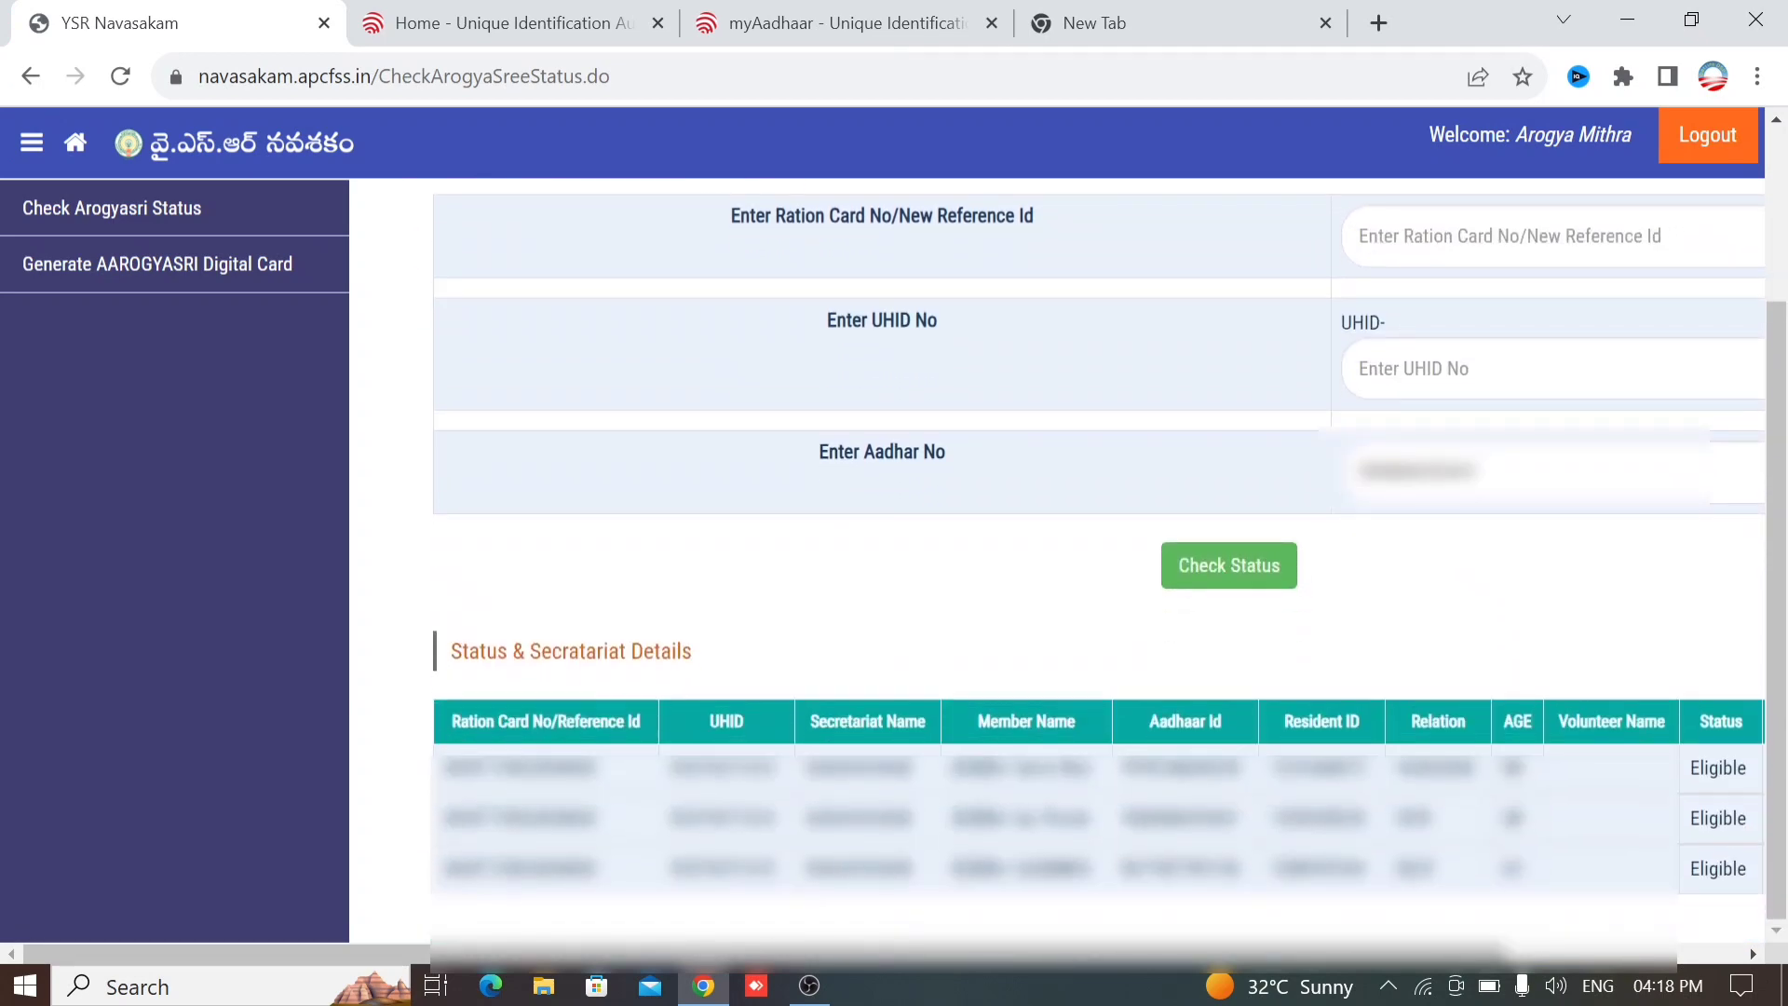